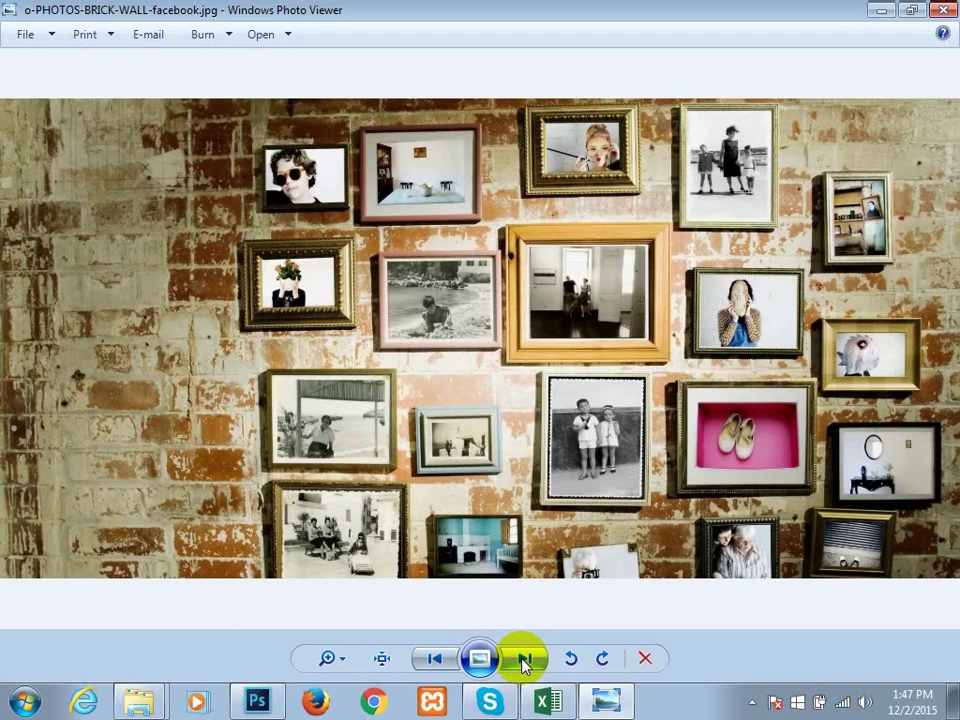
Browse the frame and photo-wall pictures in the COVER folder one by one, then close the viewer.
click(523, 660)
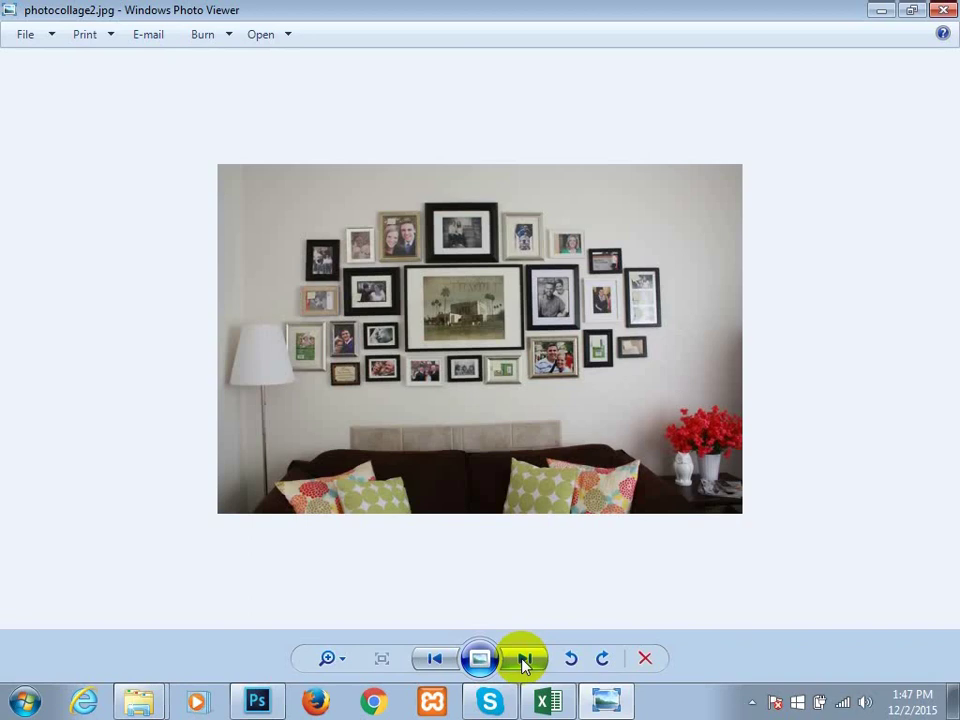
click(523, 660)
click(523, 660)
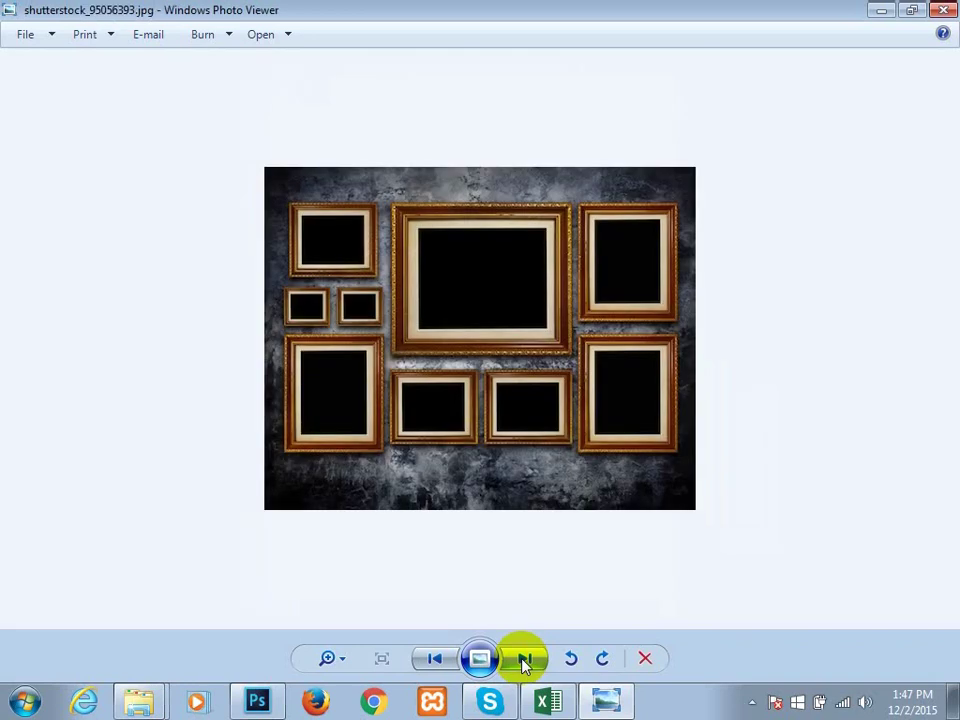
click(523, 660)
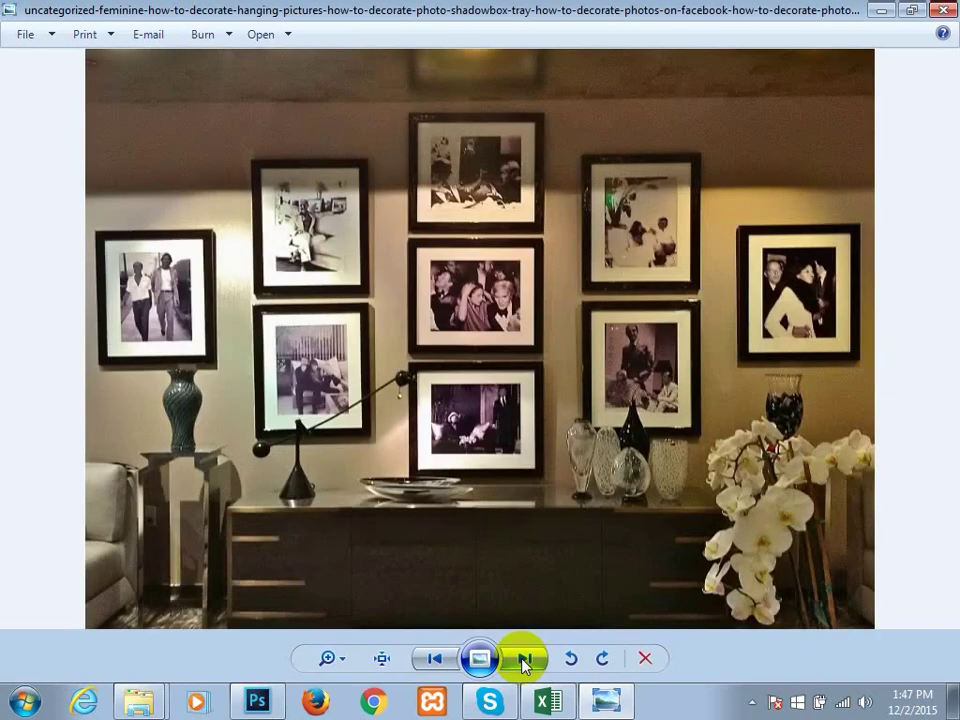
click(524, 660)
click(524, 660)
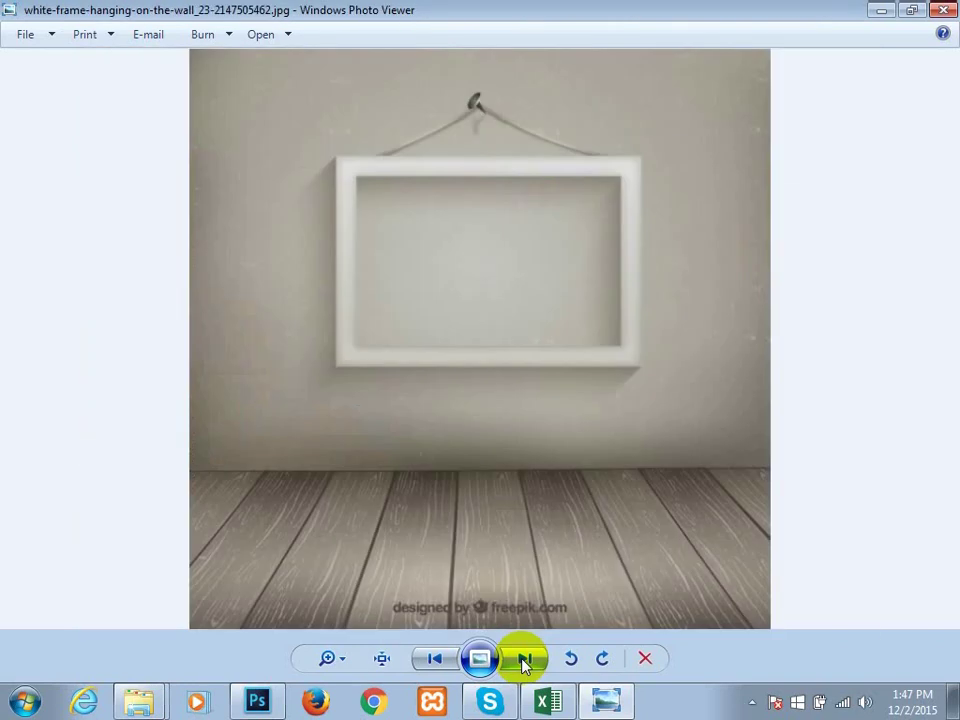
click(524, 660)
click(524, 660)
click(524, 660)
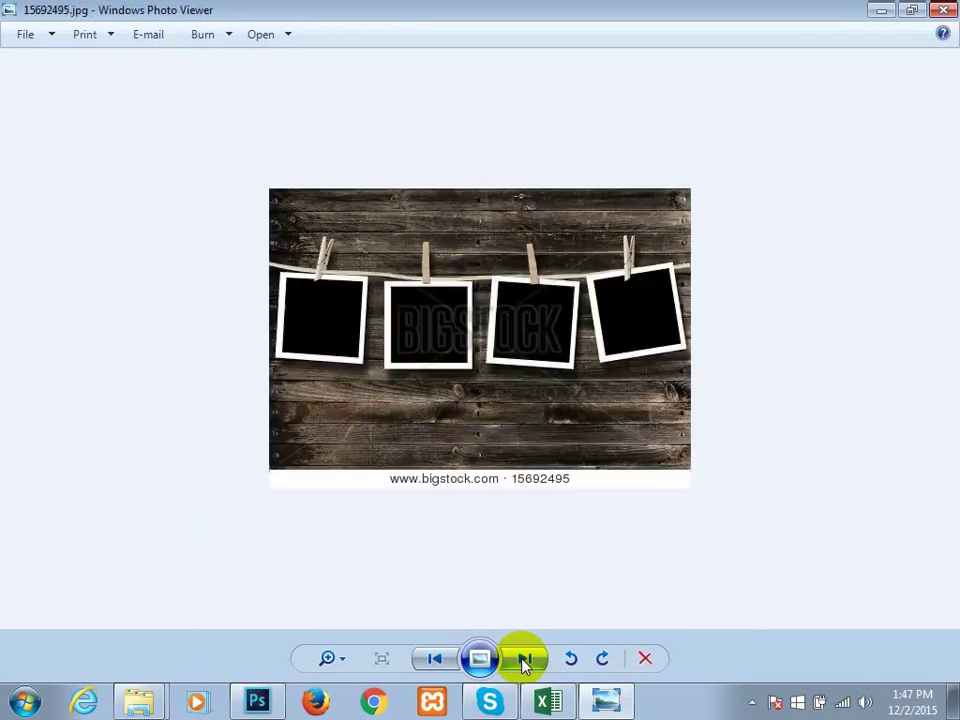
click(524, 660)
click(524, 660)
click(524, 660)
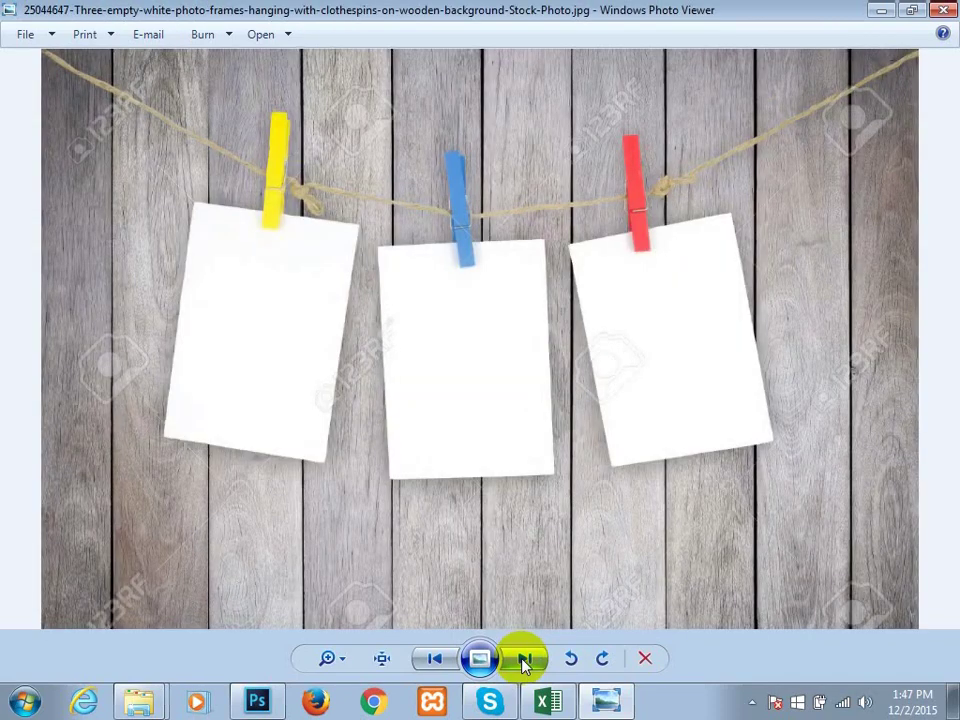
click(524, 660)
click(524, 660)
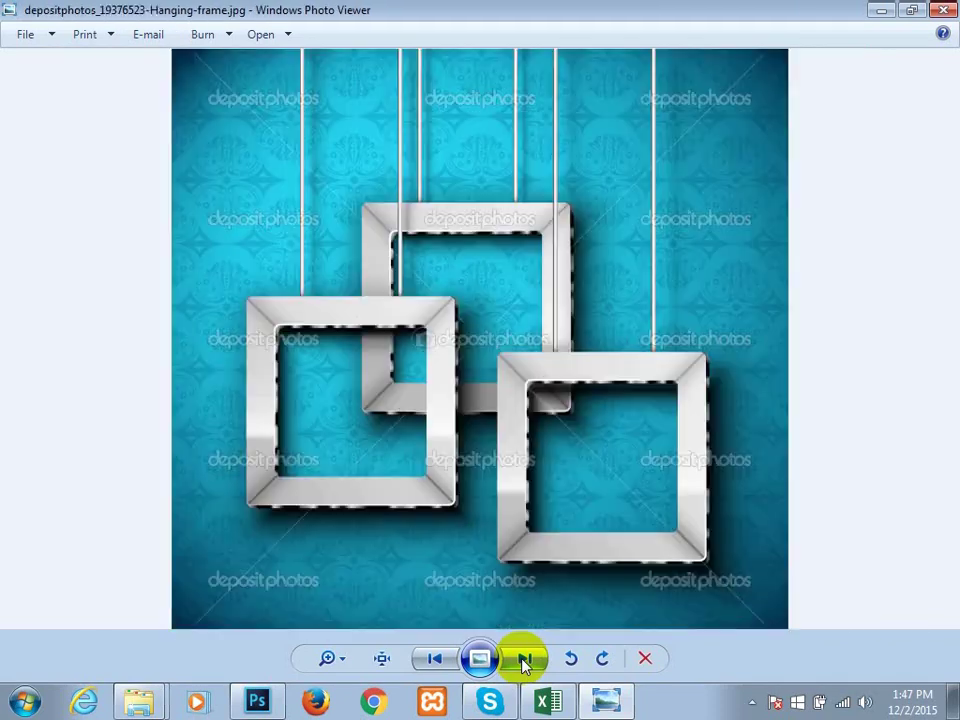
click(524, 660)
click(524, 660)
click(524, 660)
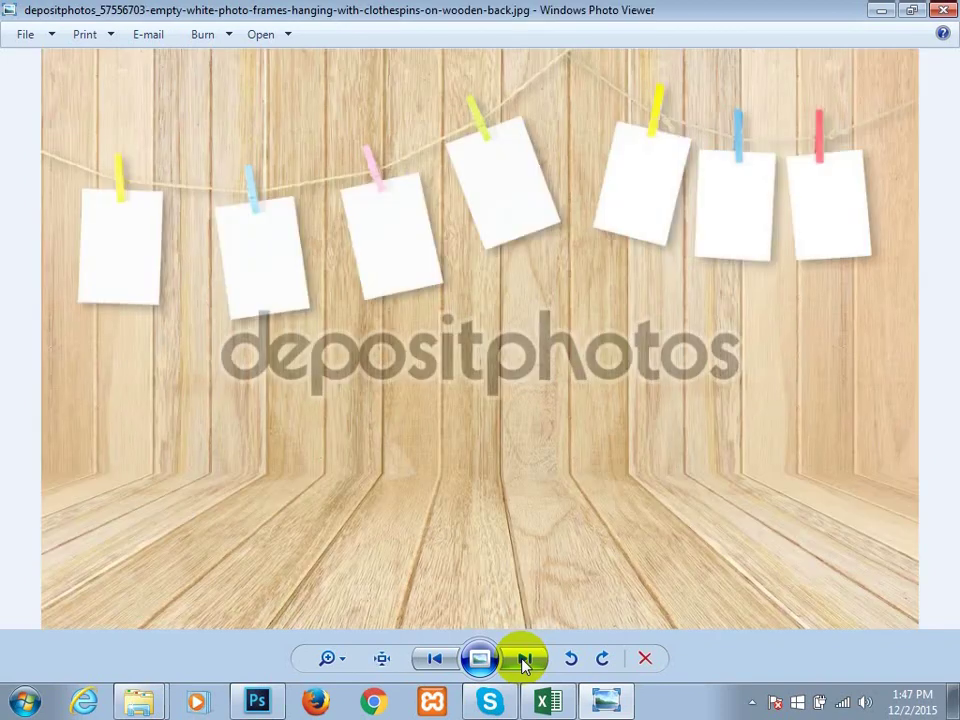
click(524, 660)
click(524, 660)
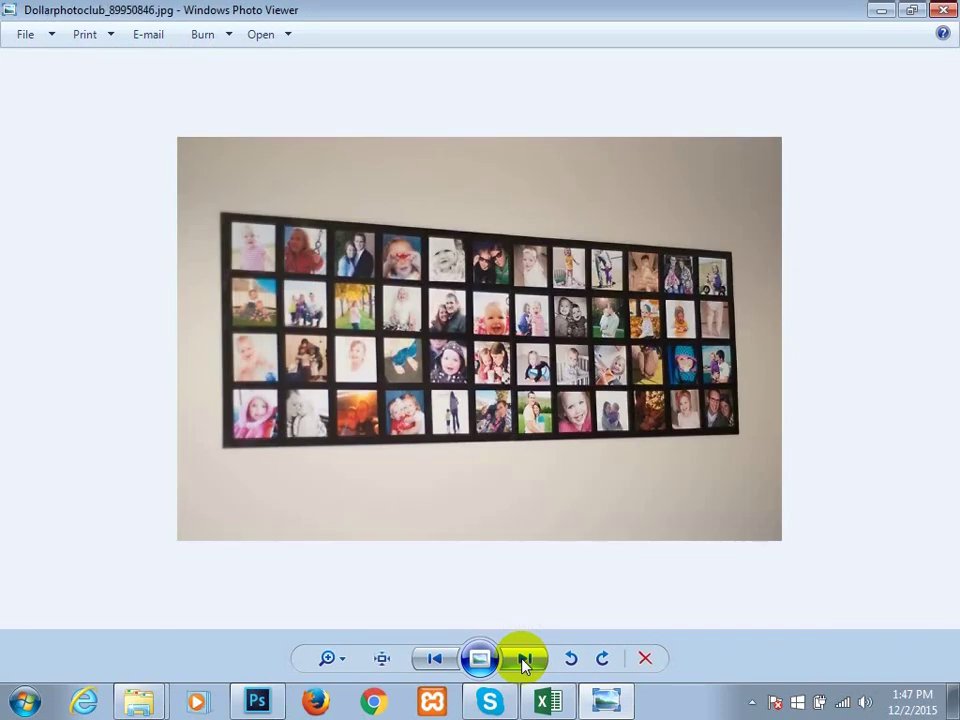
click(524, 660)
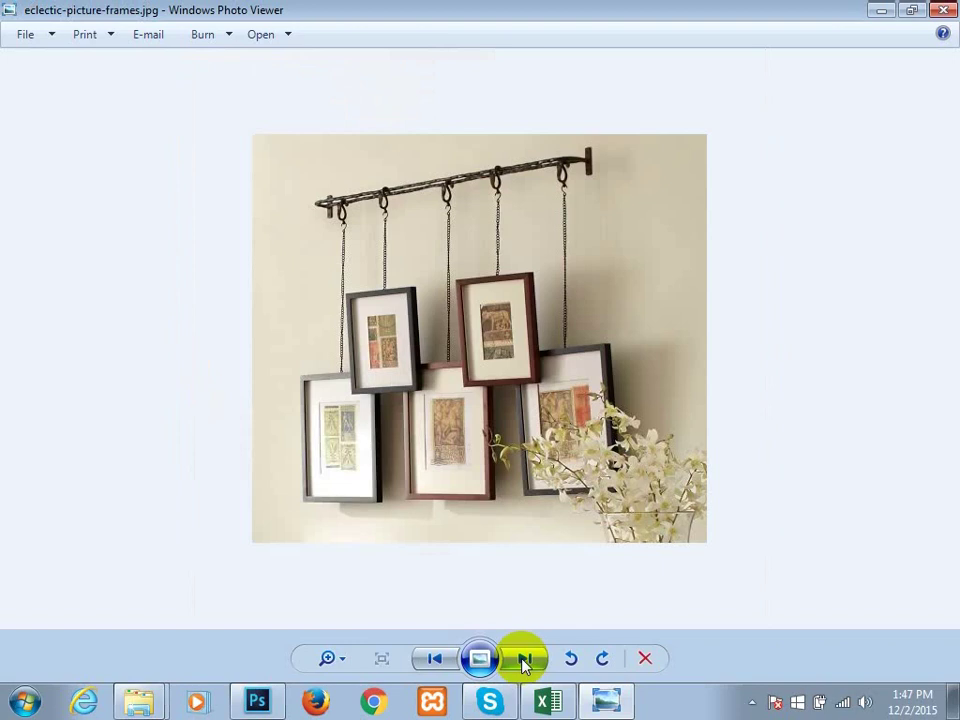
click(524, 660)
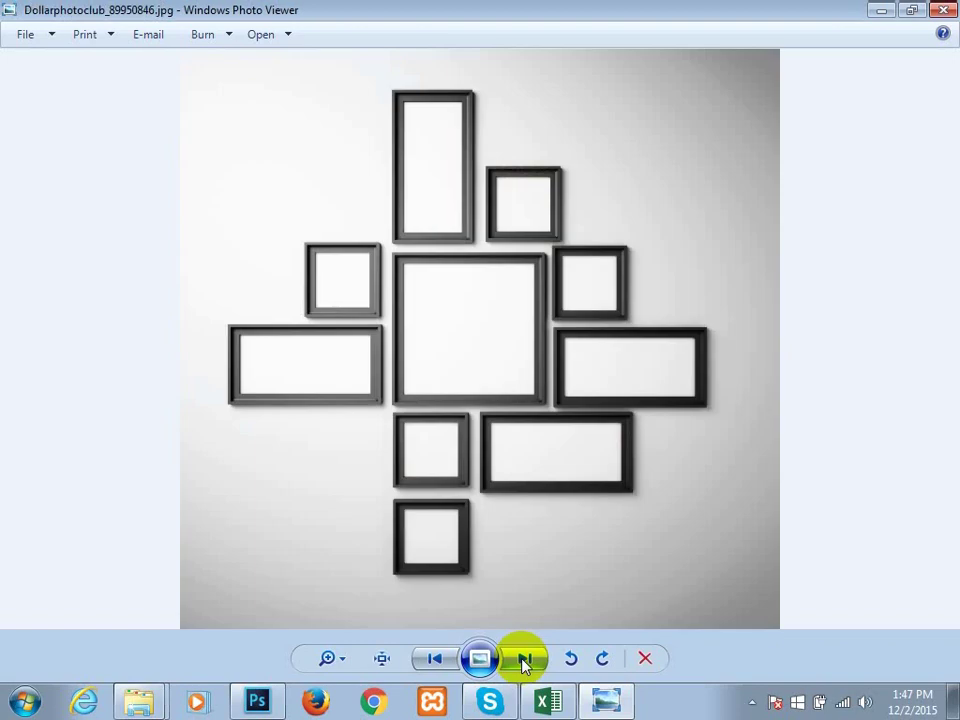
click(524, 660)
click(524, 660)
click(524, 660)
click(524, 660)
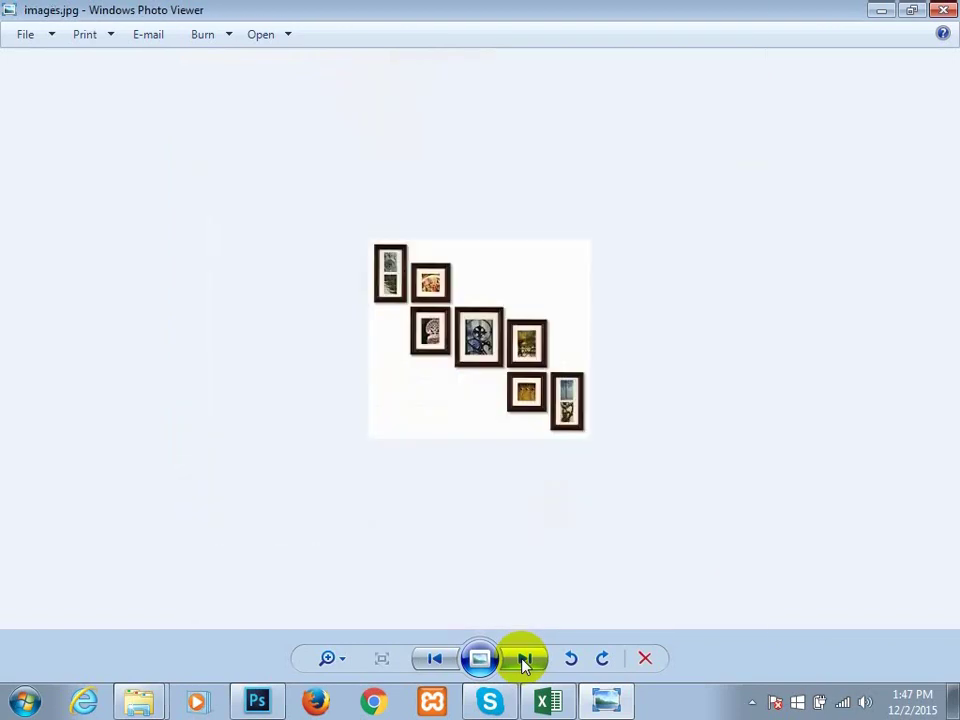
key(Left)
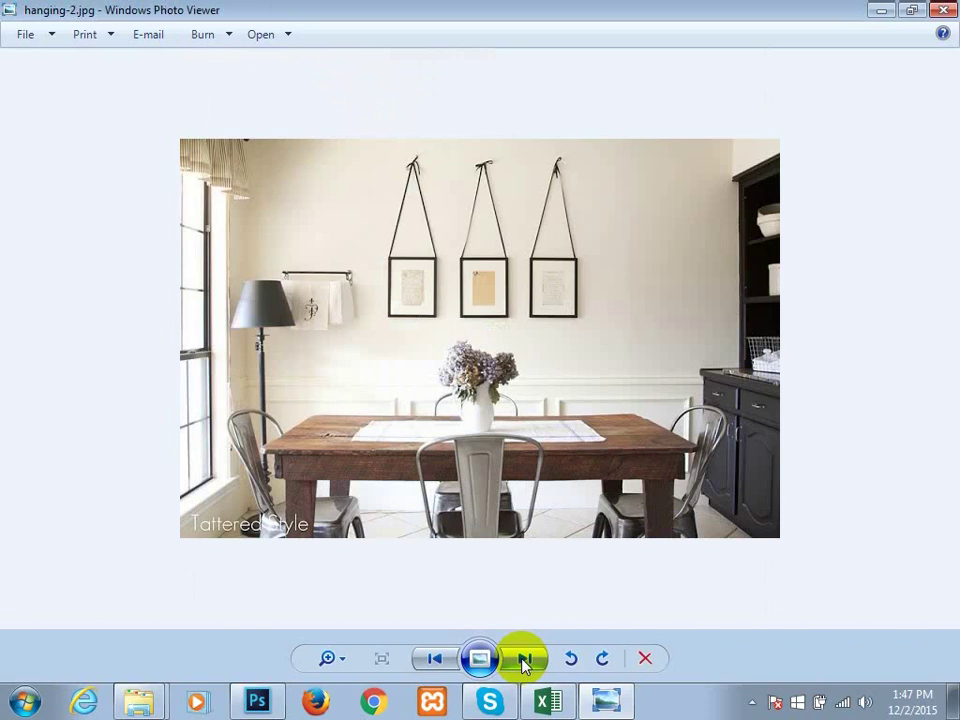
click(945, 9)
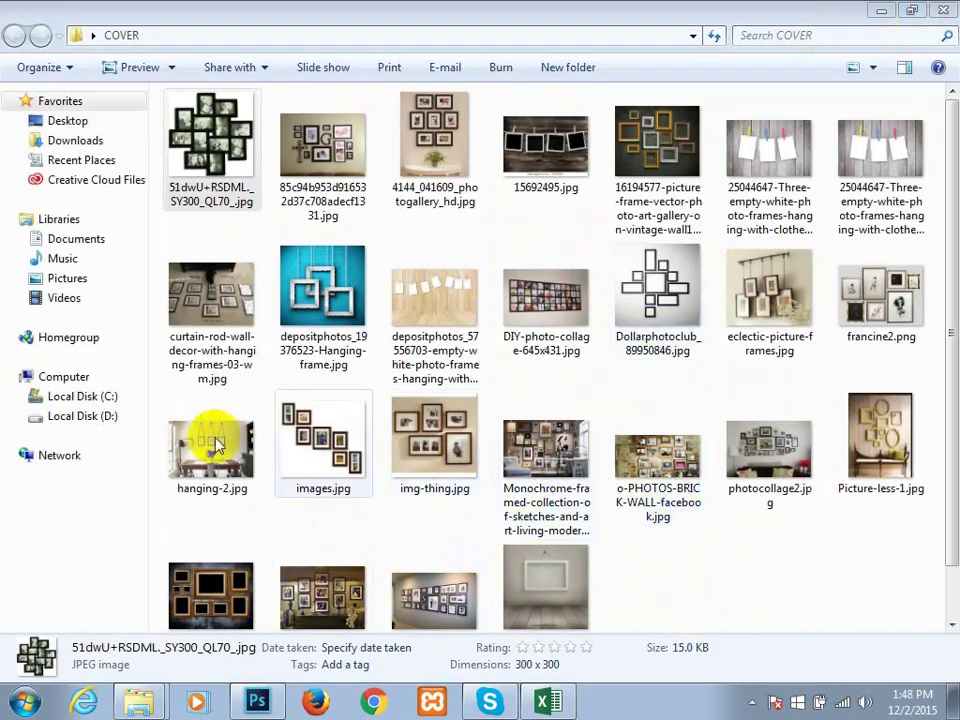
Open hanging-2.jpg from the COVER folder in Photoshop.
click(209, 452)
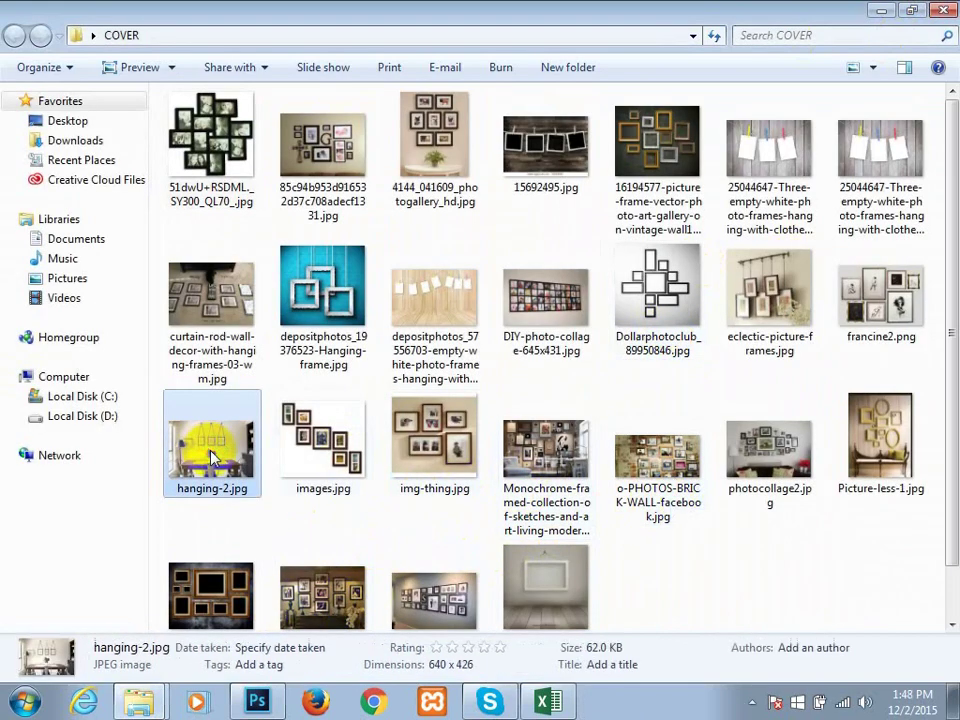
click(256, 704)
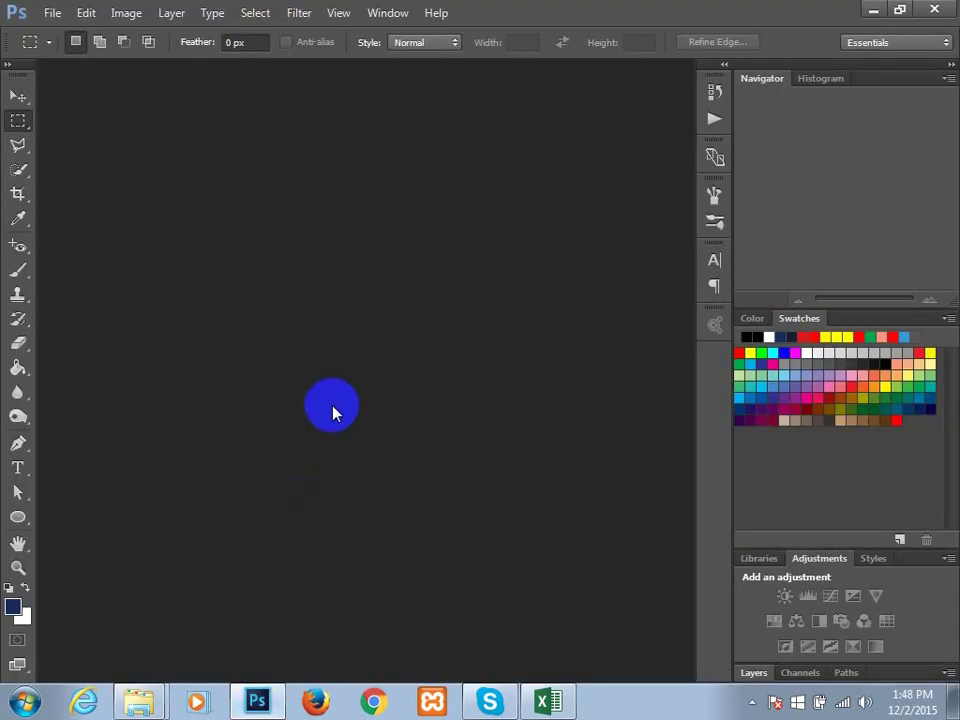
double_click(318, 396)
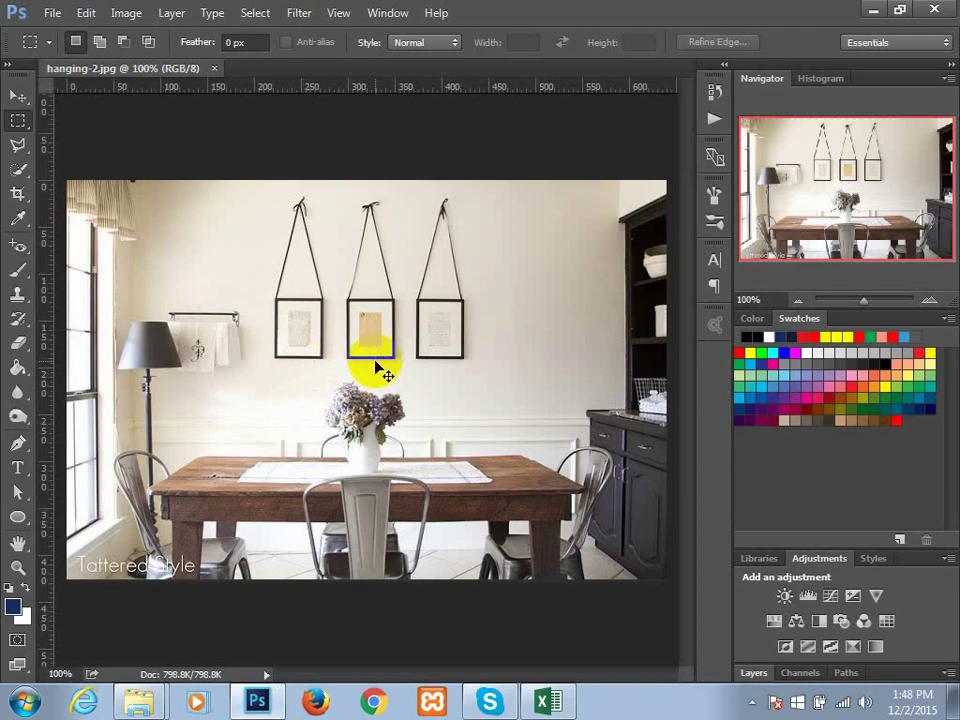
Examine the three hanging frames in the image at several magnifications, using the Navigator to change the visible area.
scroll(376, 366, up, 1)
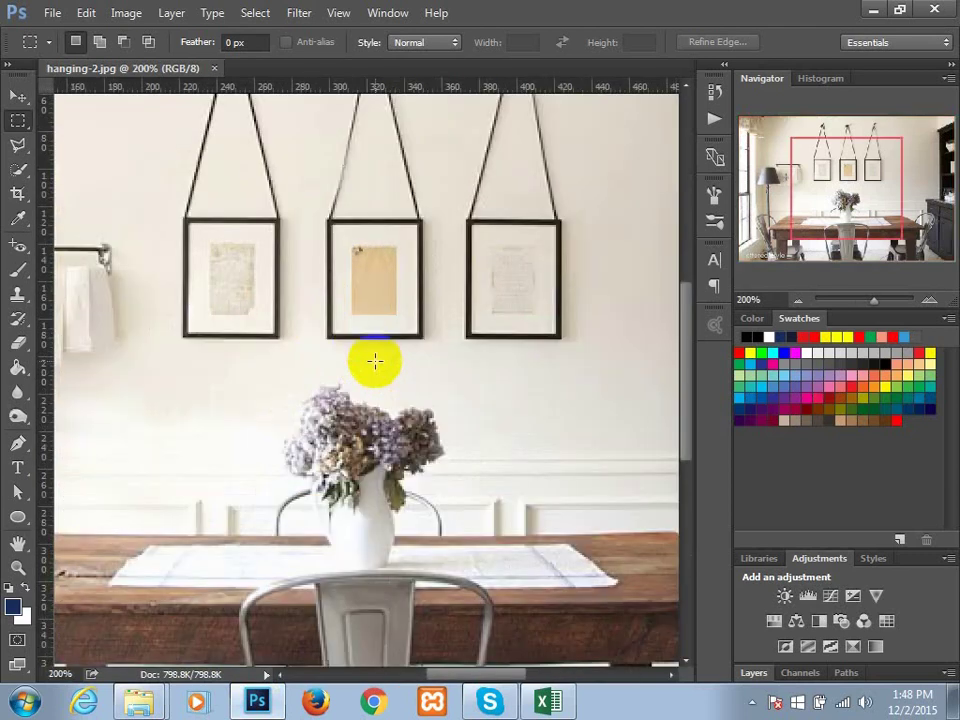
scroll(374, 361, up, 5)
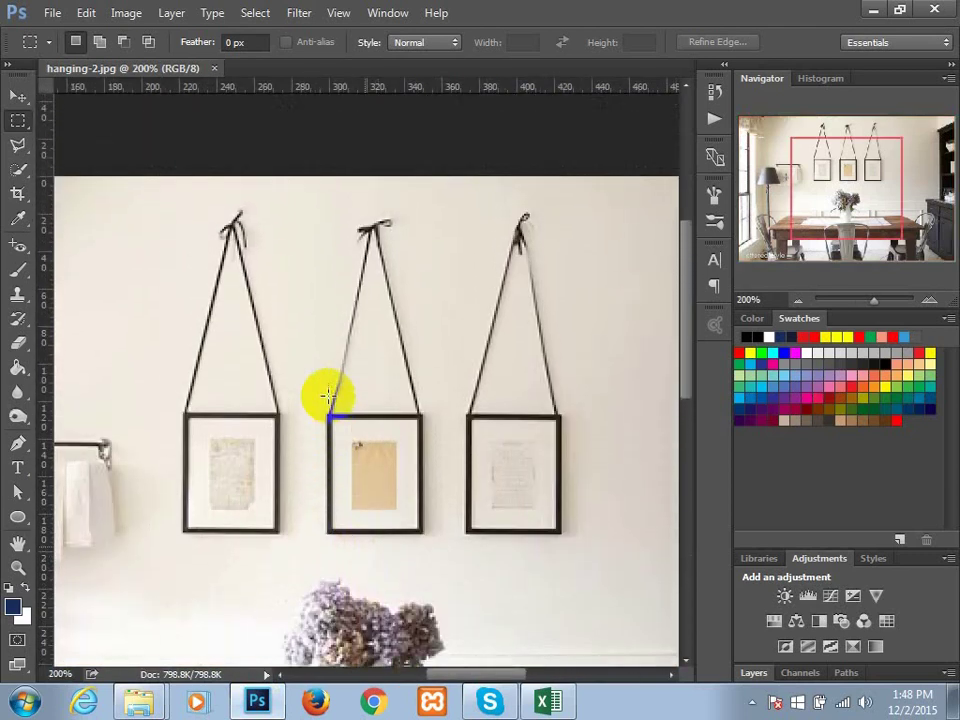
scroll(328, 395, down, 1)
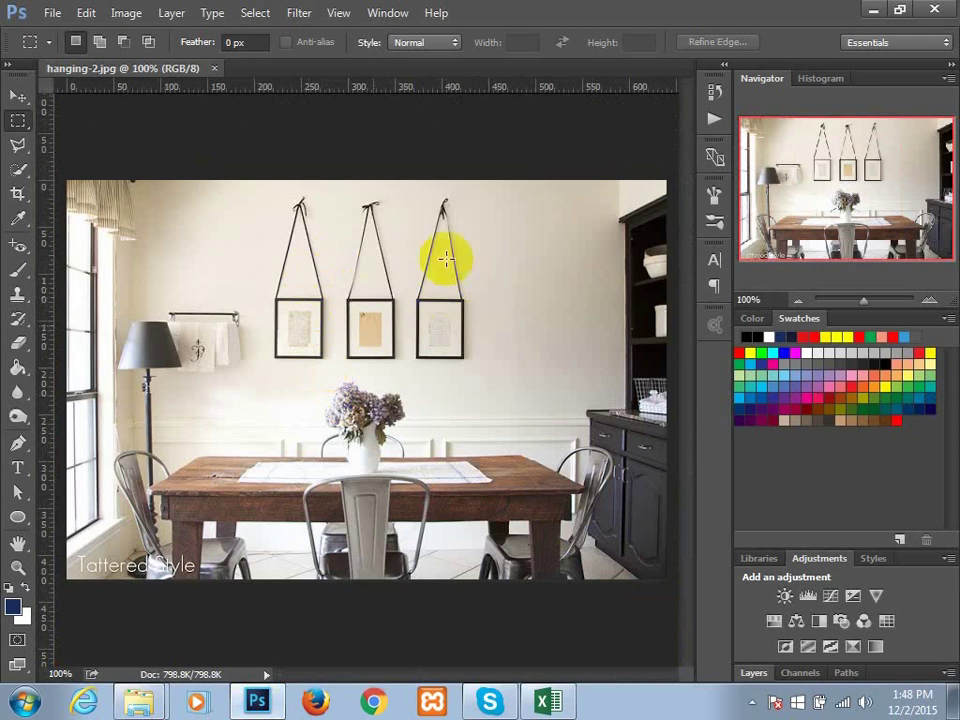
drag(418, 298, 427, 316)
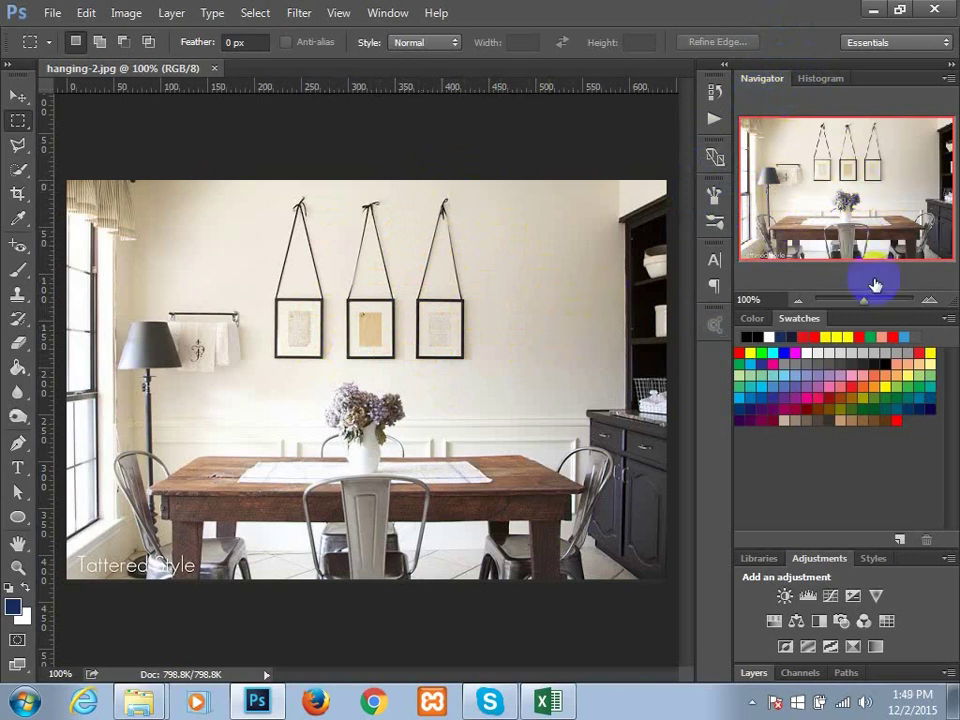
mouse_move(866, 311)
mouse_down()
mouse_move(836, 309)
mouse_move(896, 298)
mouse_move(862, 298)
mouse_up()
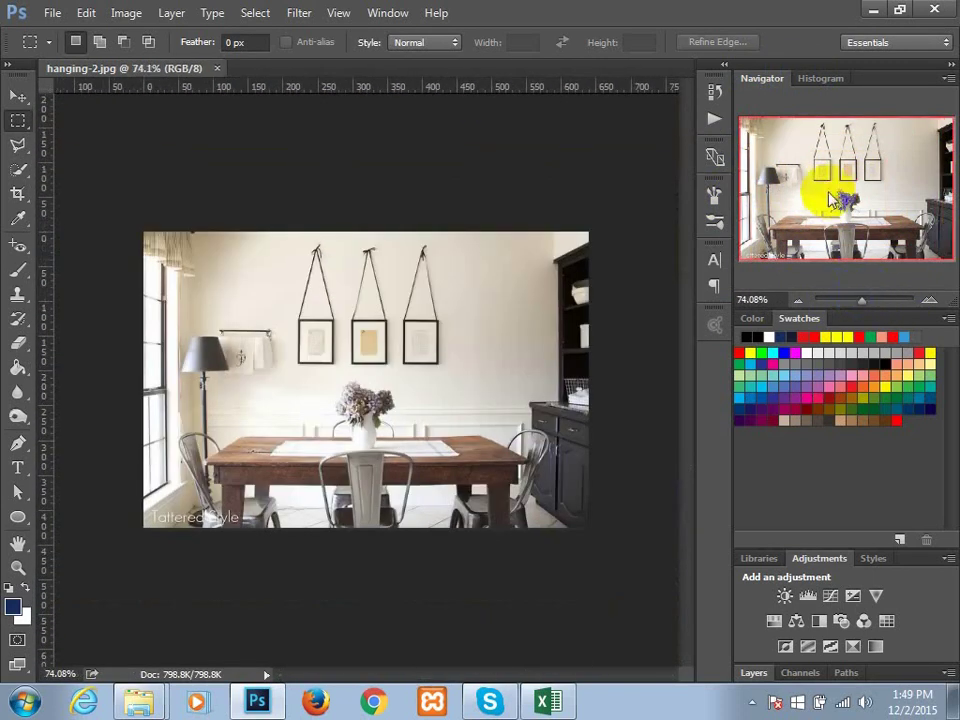
click(394, 16)
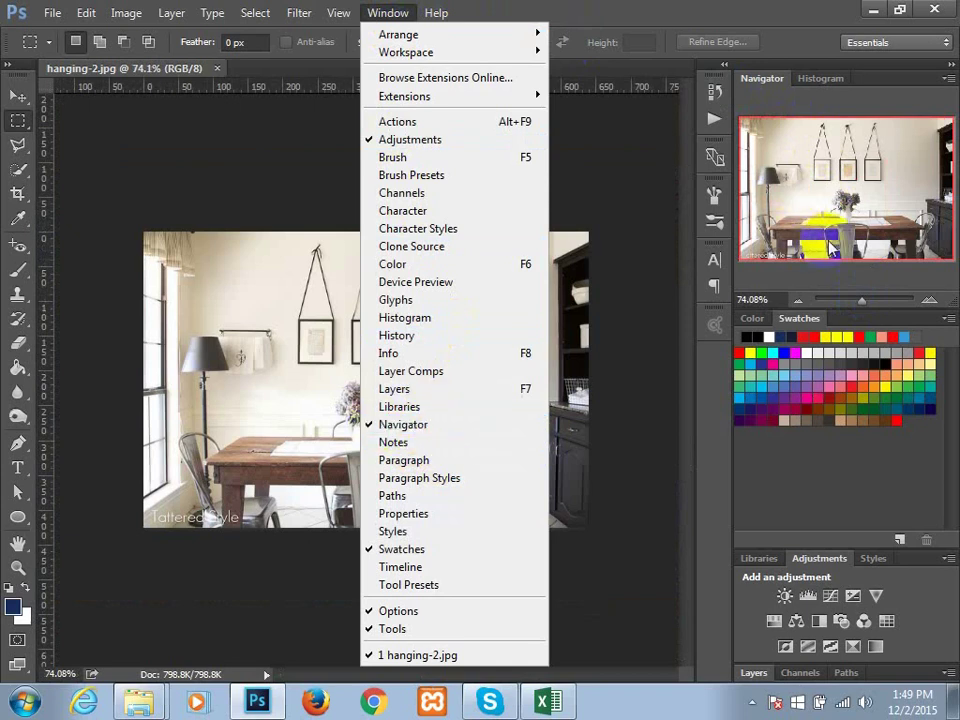
click(639, 210)
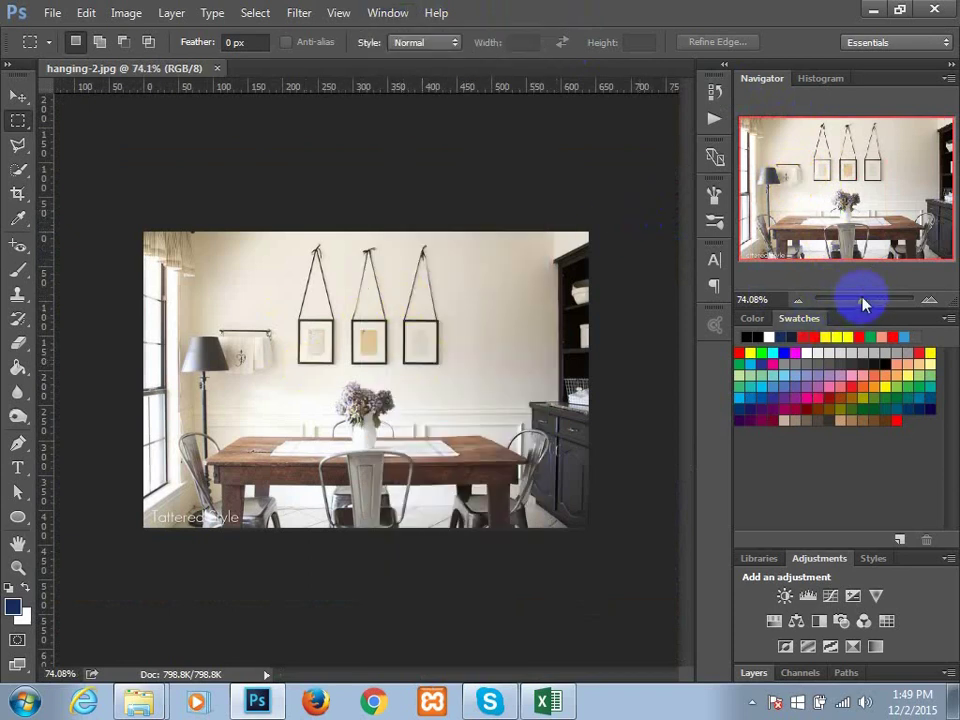
drag(862, 300, 865, 300)
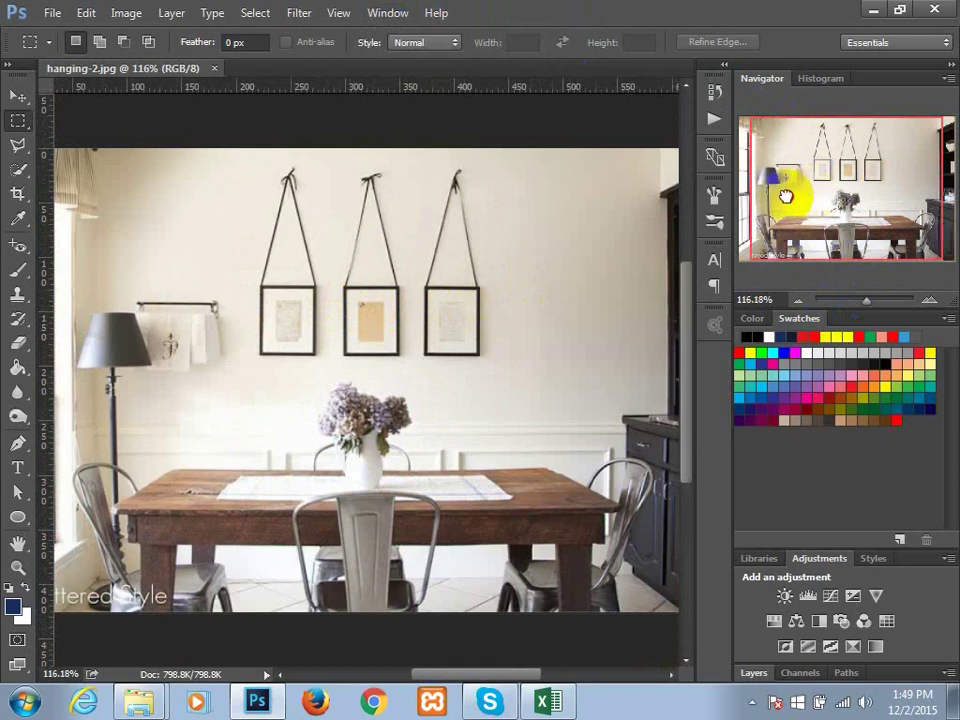
drag(786, 199, 813, 210)
scroll(531, 381, up, 3)
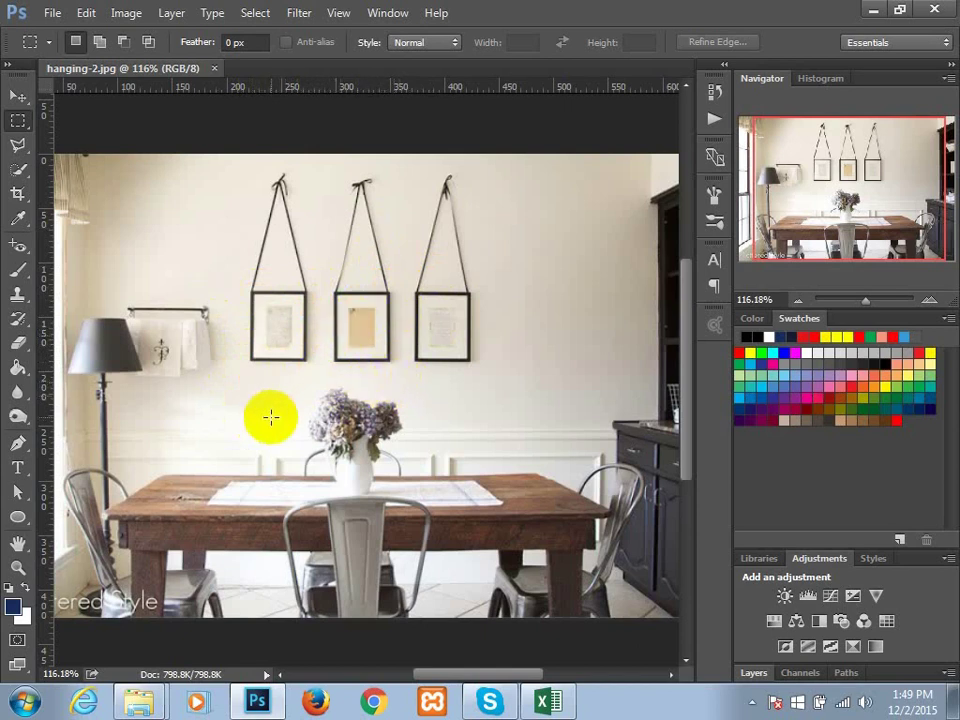
scroll(270, 414, up, 3)
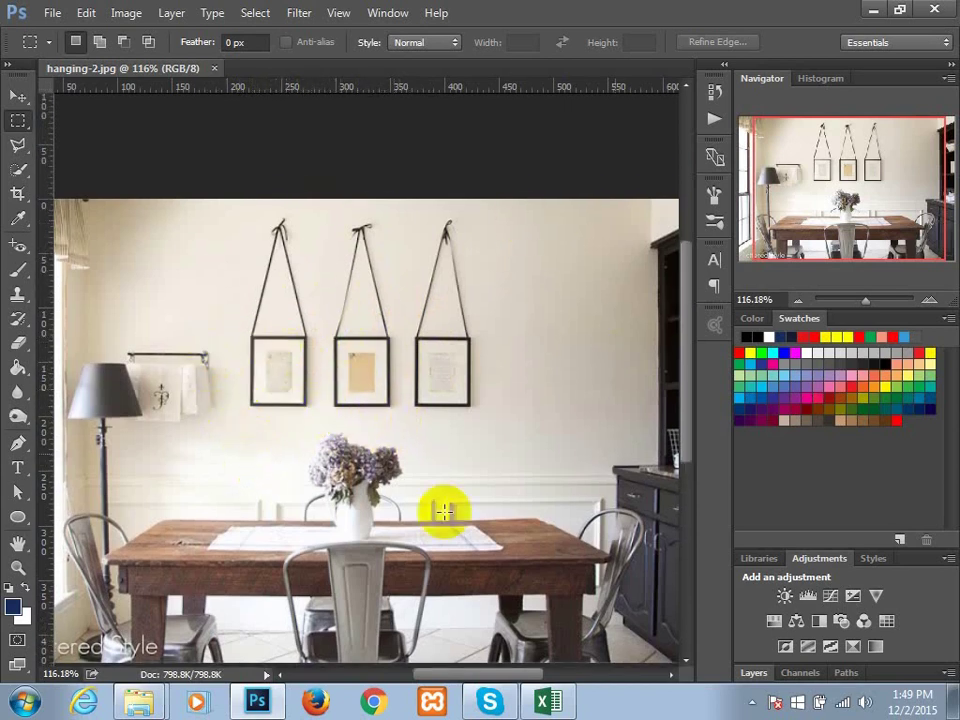
Expand the layer list so the image's Background layer is accessible.
click(754, 672)
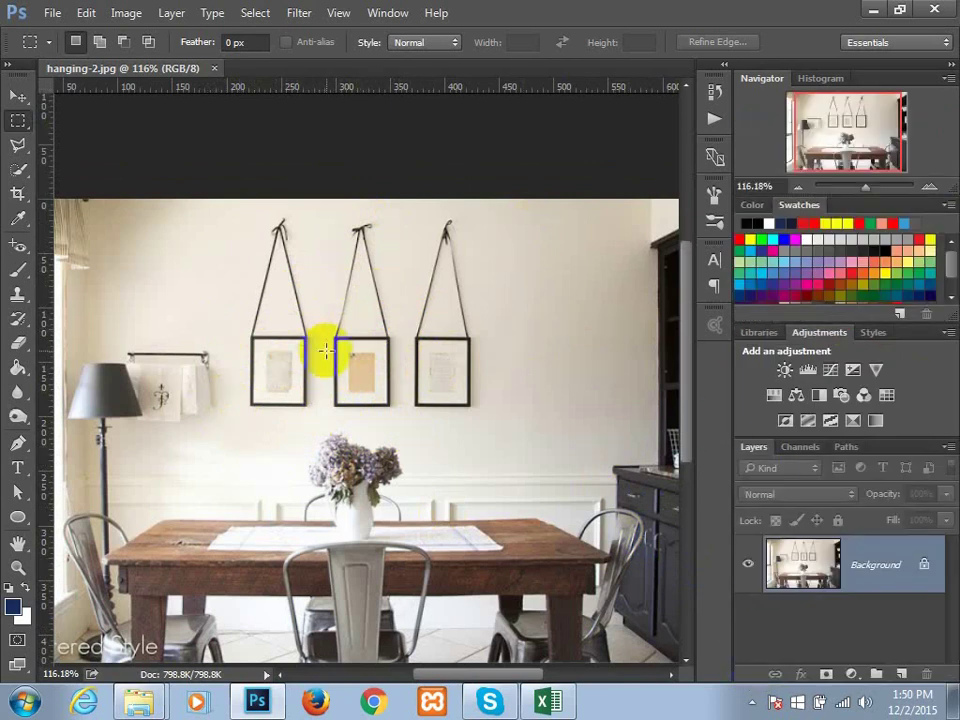
click(811, 592)
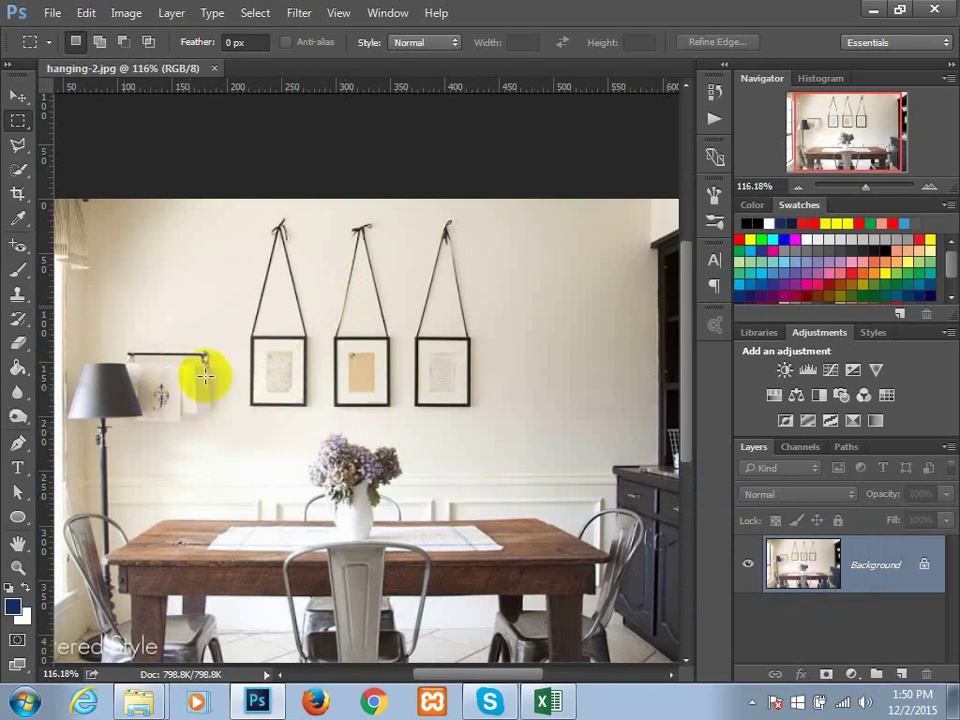
Select the whole area inside the black border of the first hanging frame with the Rectangular Marquee tool.
scroll(225, 422, up, 2)
scroll(225, 414, up, 2)
scroll(225, 407, down, 5)
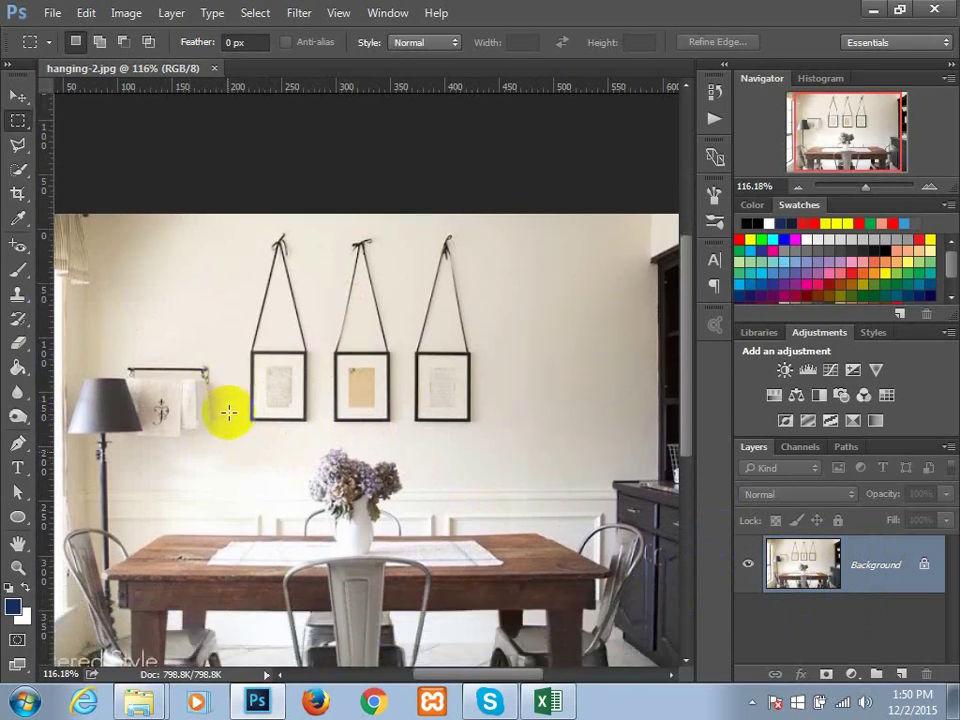
mouse_move(872, 189)
mouse_down()
mouse_move(898, 193)
mouse_move(879, 199)
mouse_up()
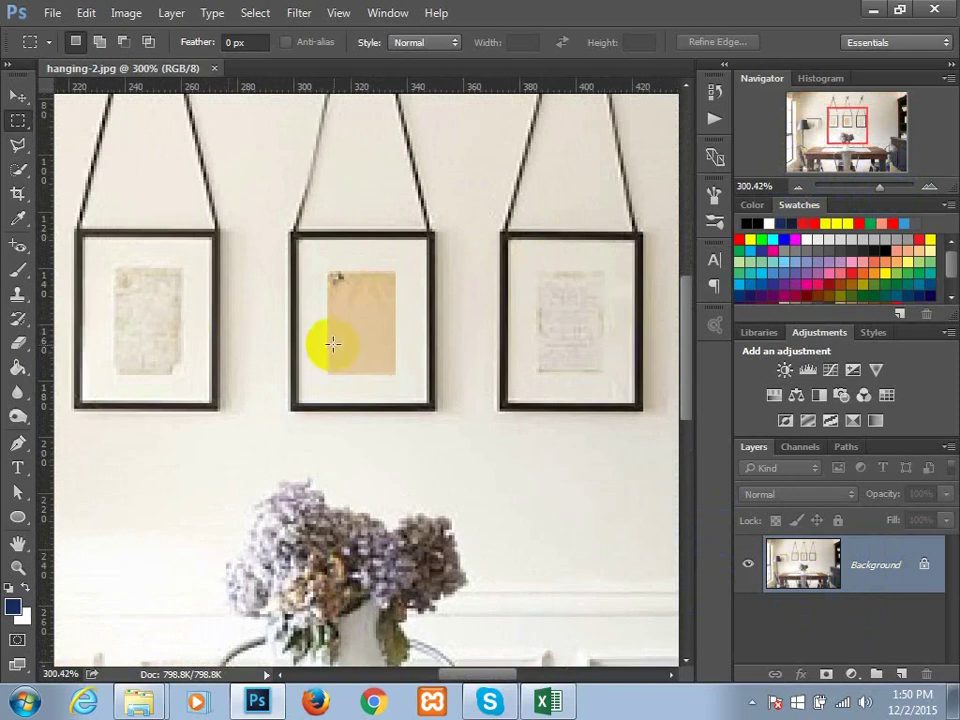
drag(332, 343, 522, 352)
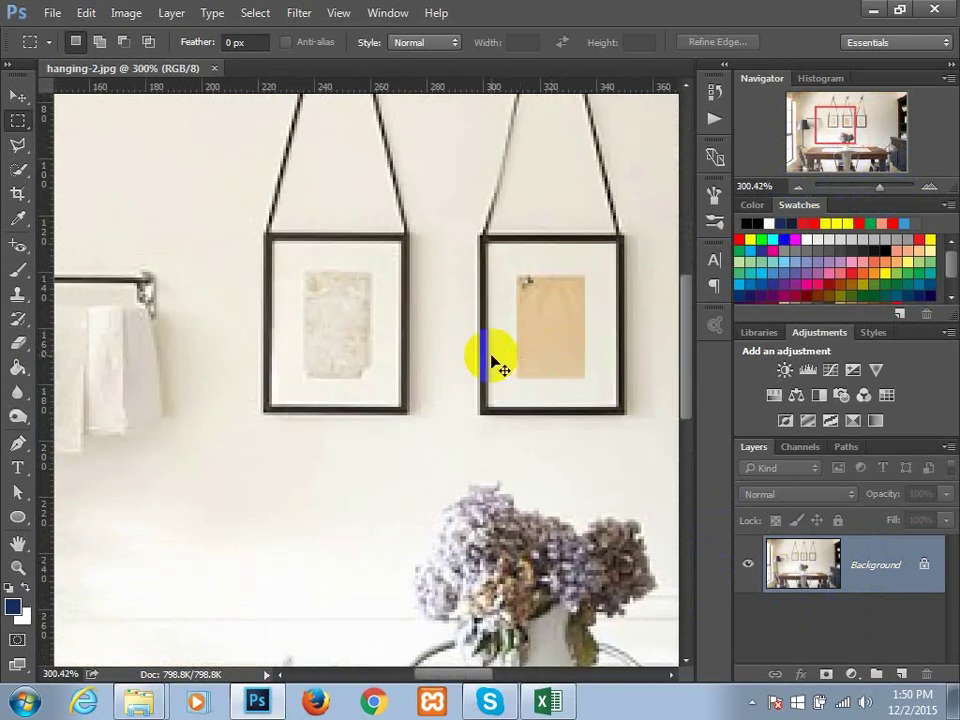
key(ctrl+plus)
key(ctrl+plus)
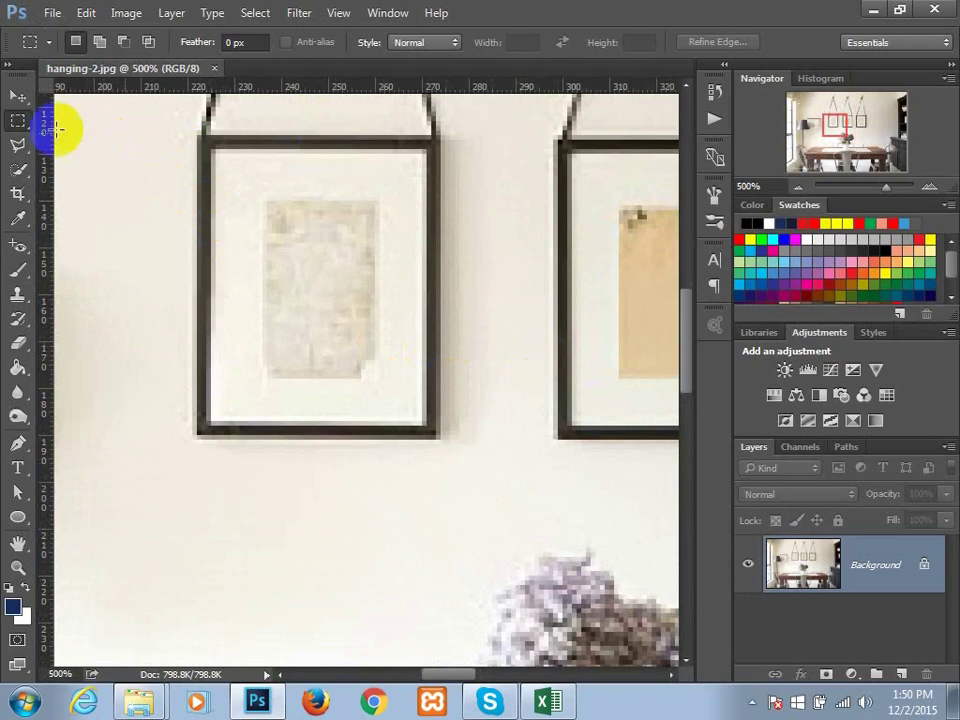
click(221, 154)
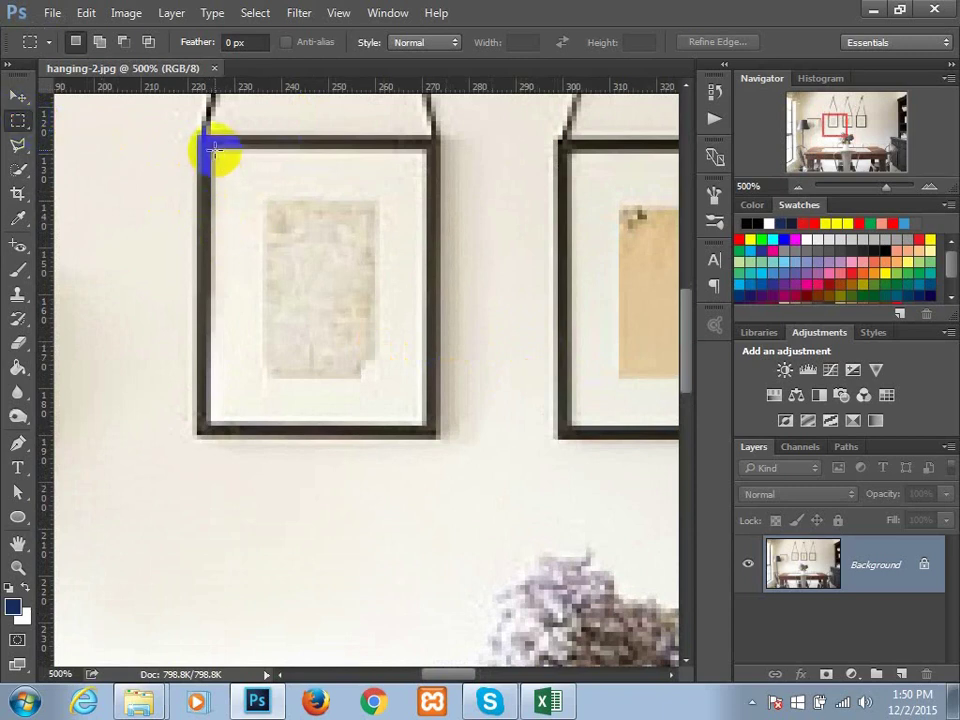
drag(213, 148, 370, 322)
click(214, 146)
mouse_move(216, 152)
mouse_down()
mouse_move(356, 315)
mouse_move(401, 392)
mouse_move(436, 427)
mouse_move(422, 419)
mouse_move(424, 428)
mouse_up()
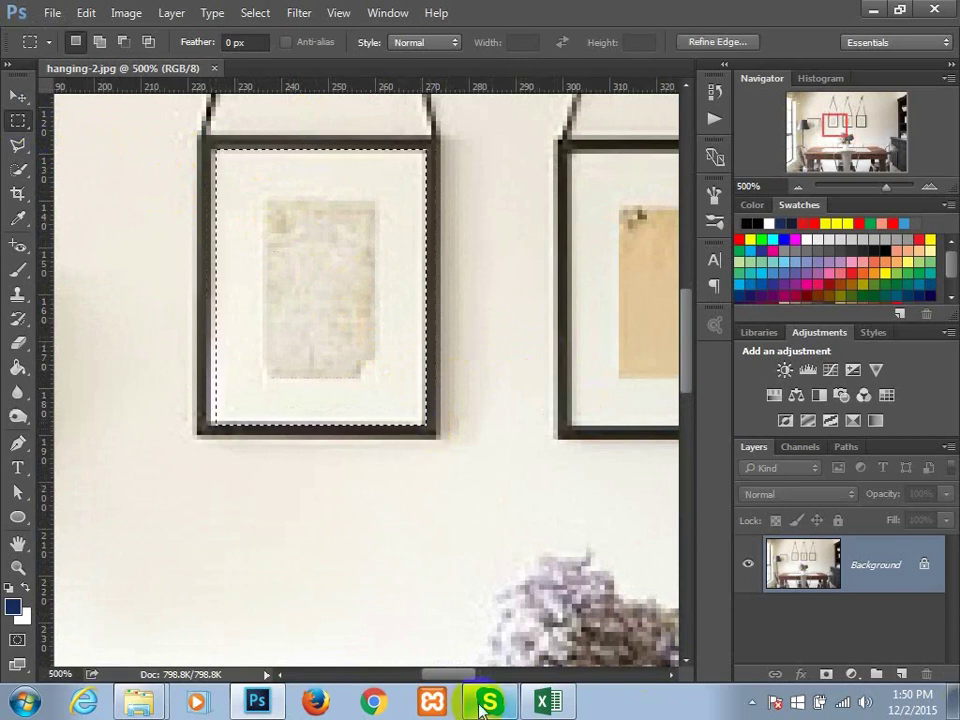
Copy the selected interior of the first frame to a new layer and name it 1ST FRAME.
key(ctrl+j)
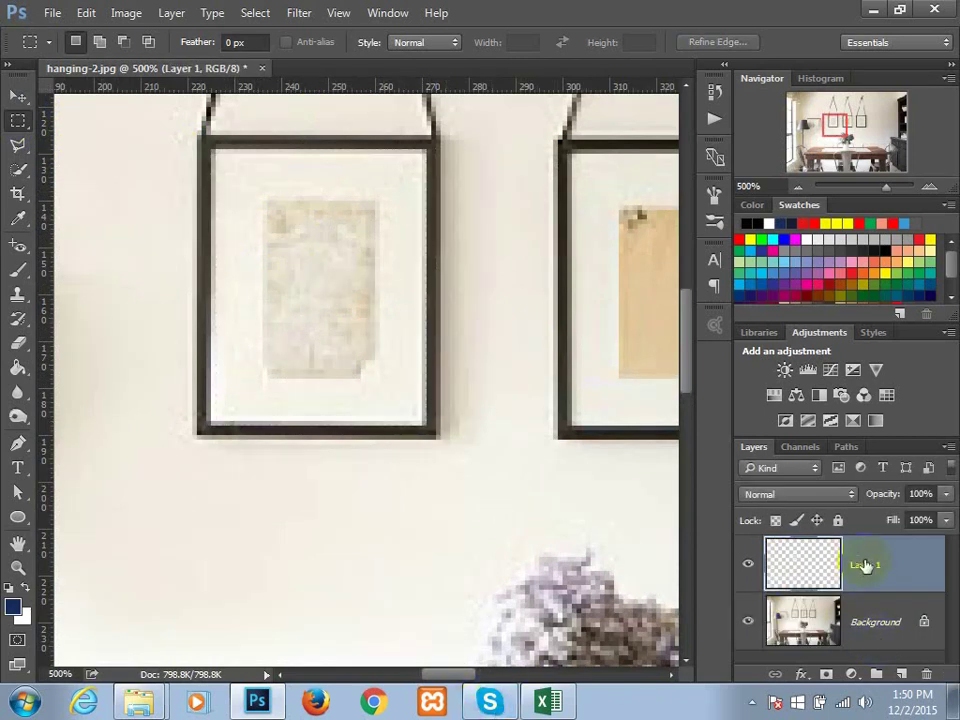
double_click(865, 565)
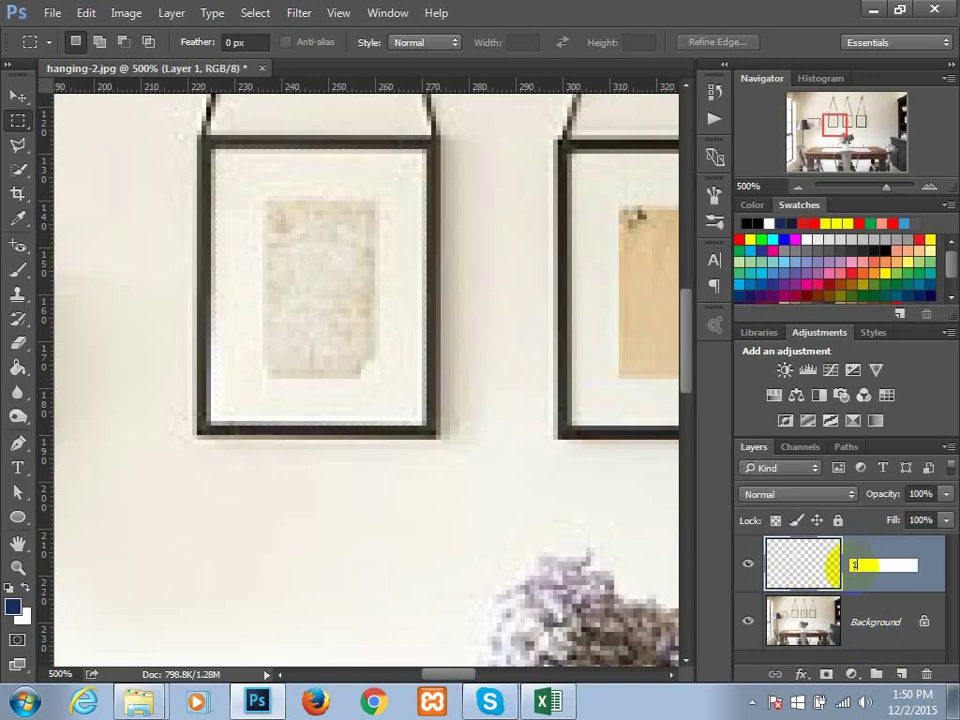
text(1ST FRAME)
key(Return)
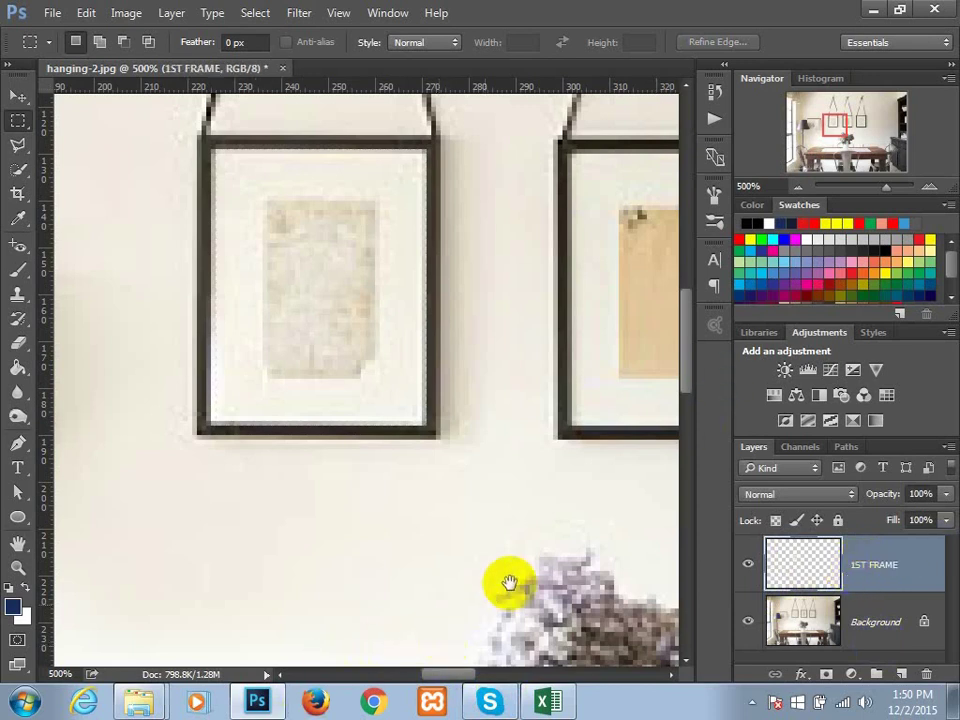
Select the whole area inside the black border of the middle frame with the Polygonal Lasso tool.
scroll(508, 581, right, 5)
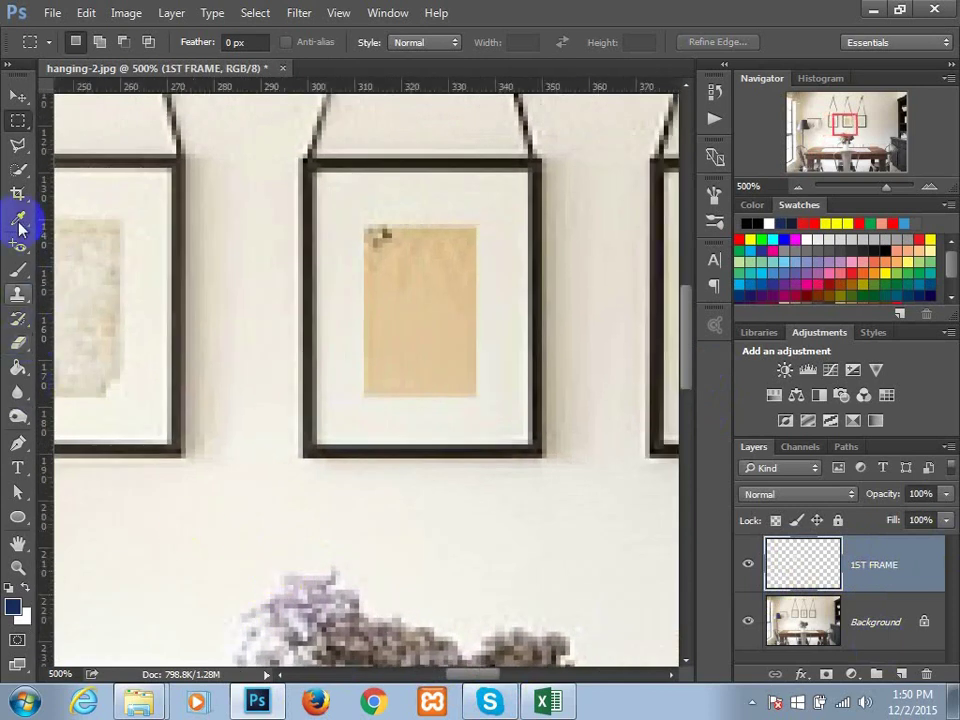
click(17, 169)
mouse_move(306, 176)
mouse_down()
mouse_move(366, 205)
mouse_move(412, 305)
mouse_move(400, 248)
mouse_move(418, 312)
mouse_move(414, 361)
mouse_move(410, 337)
mouse_move(353, 281)
mouse_move(343, 213)
mouse_move(323, 172)
mouse_move(381, 266)
mouse_move(384, 187)
mouse_move(388, 300)
mouse_up()
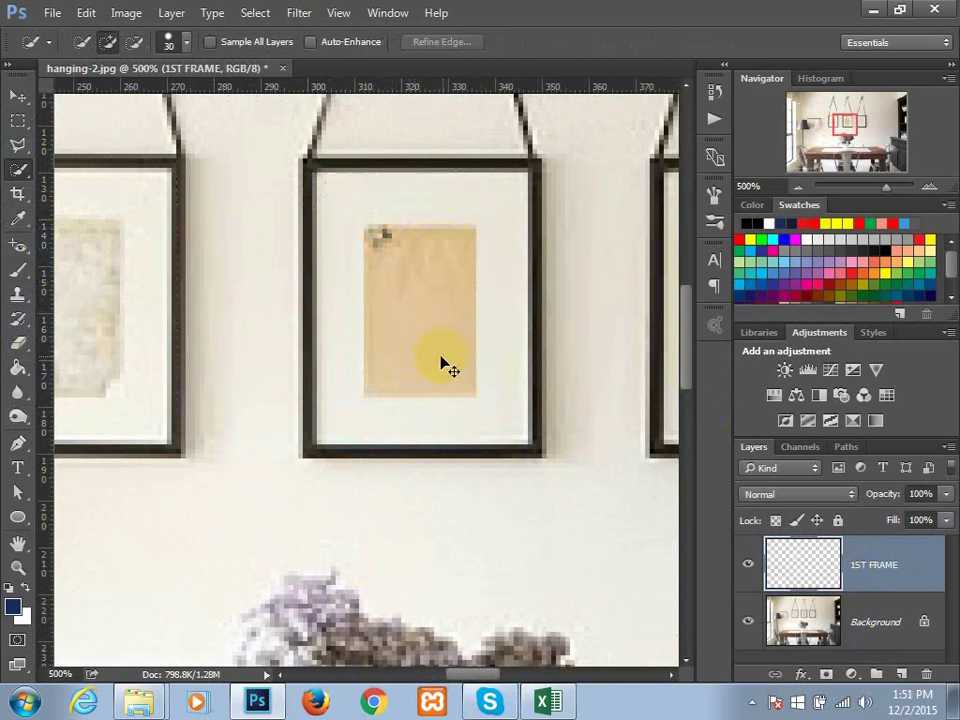
click(17, 146)
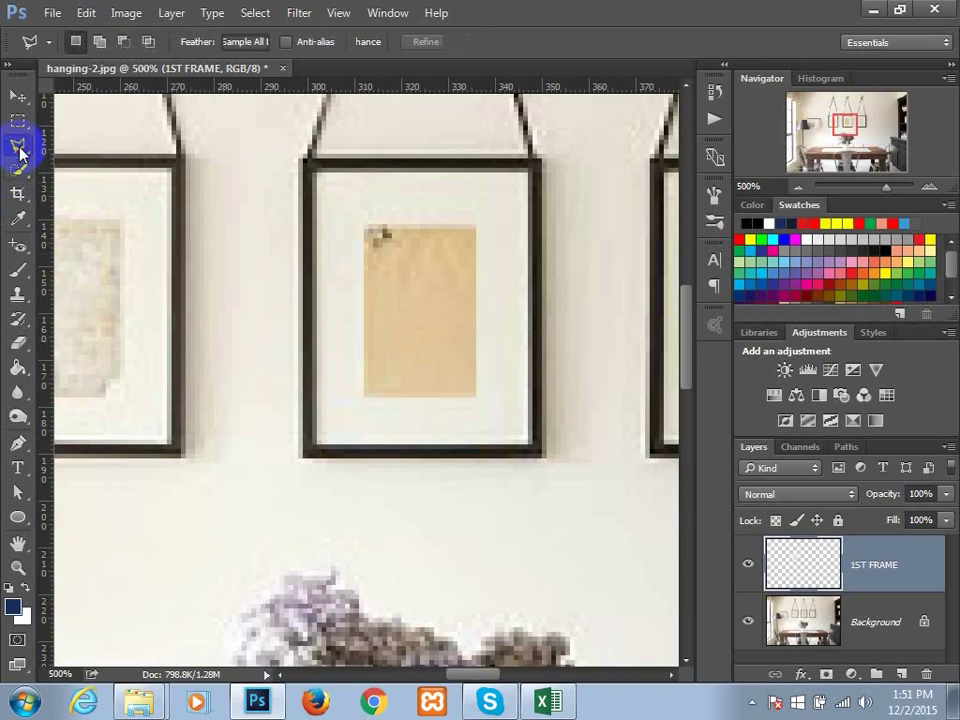
click(316, 448)
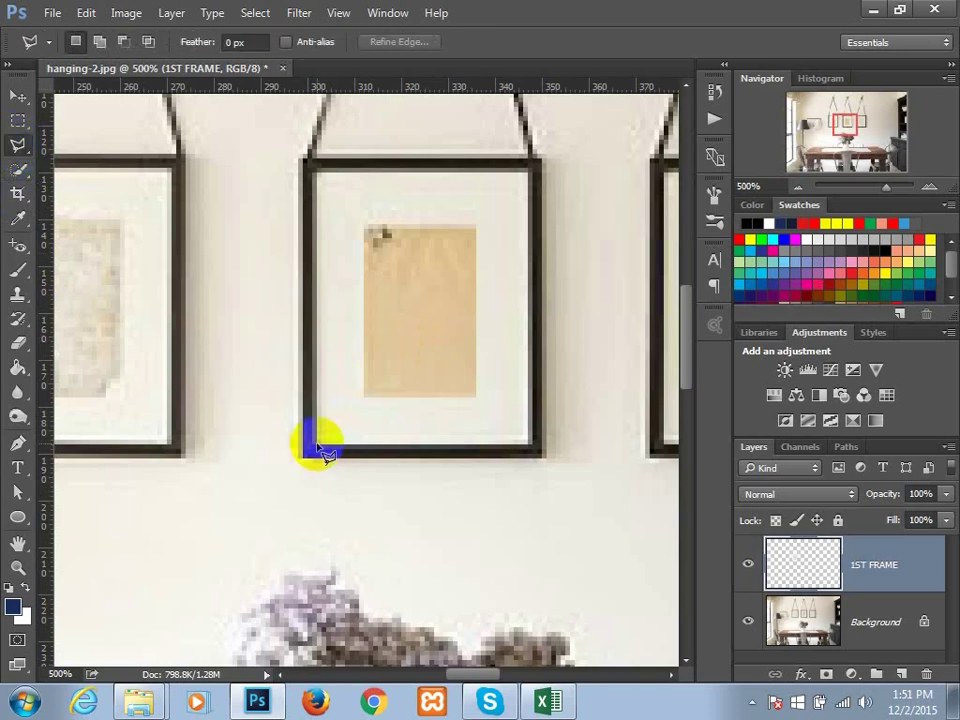
click(316, 174)
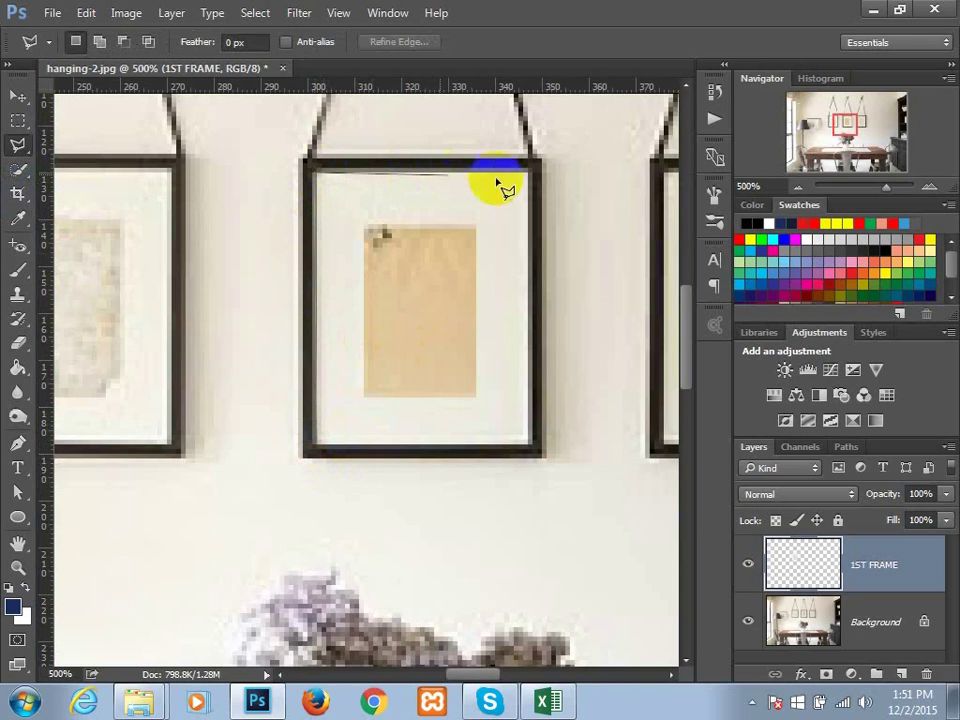
click(531, 173)
click(531, 447)
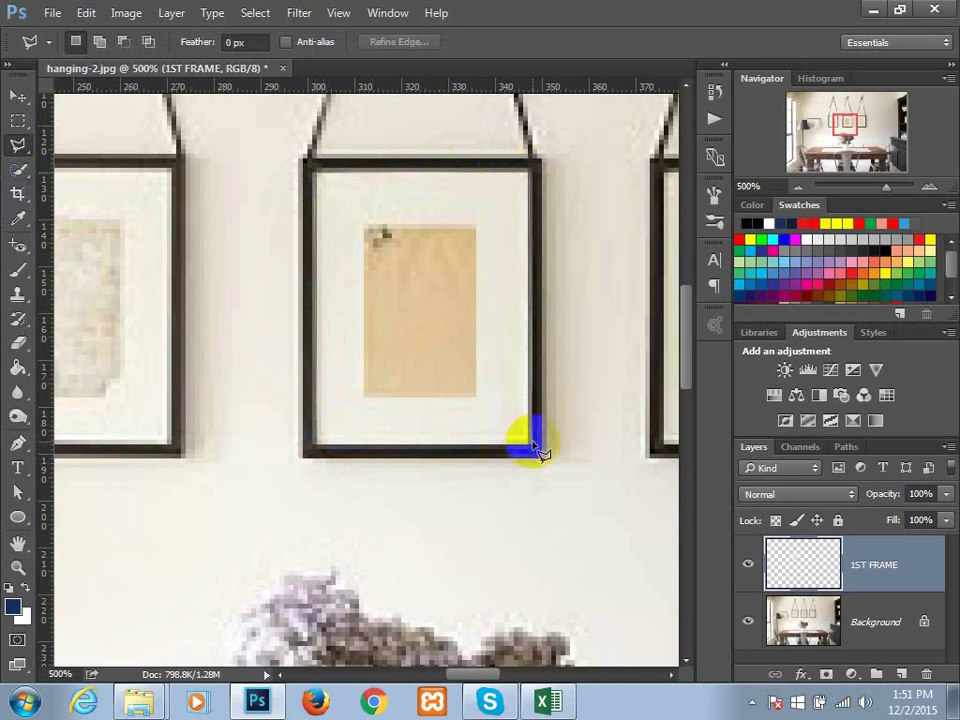
click(314, 448)
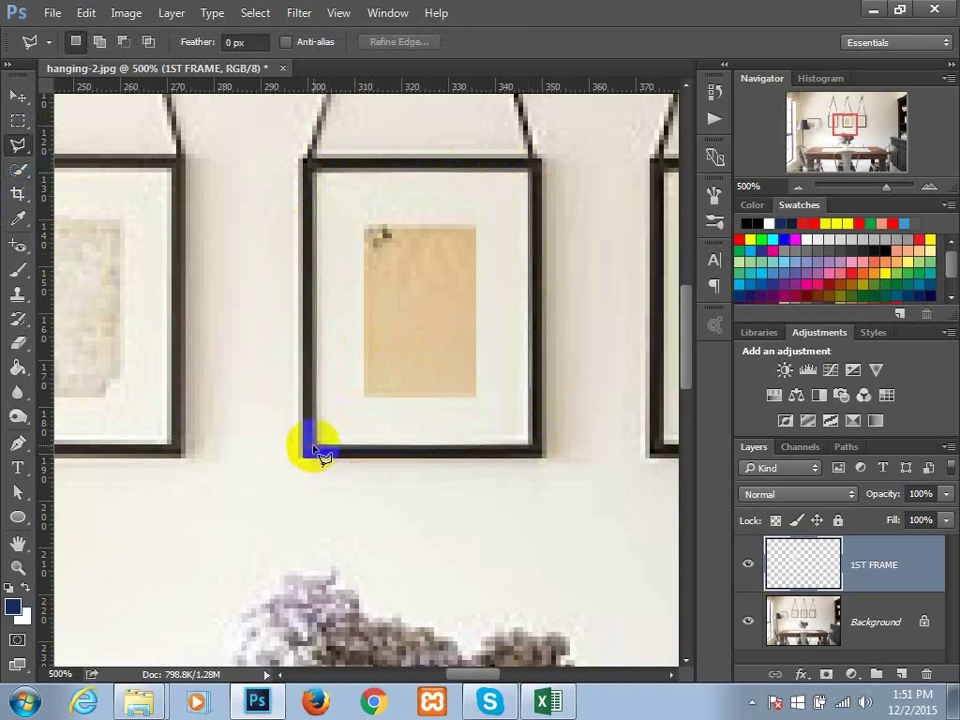
double_click(314, 448)
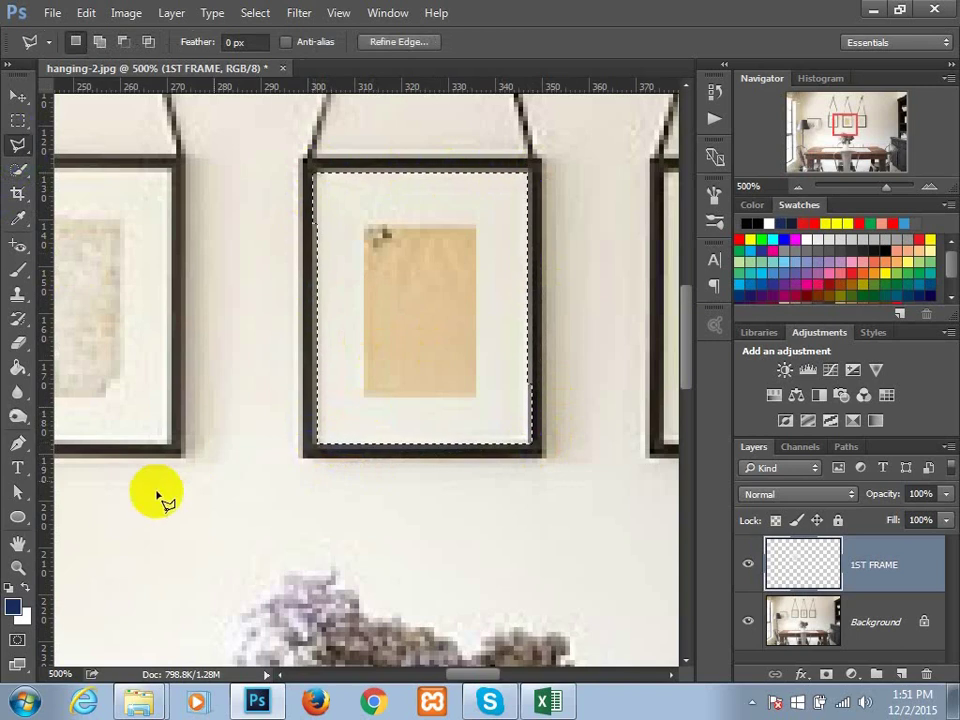
Copy the selected middle frame interior from the Background layer to a new layer and name it frame2.
key(ctrl+j)
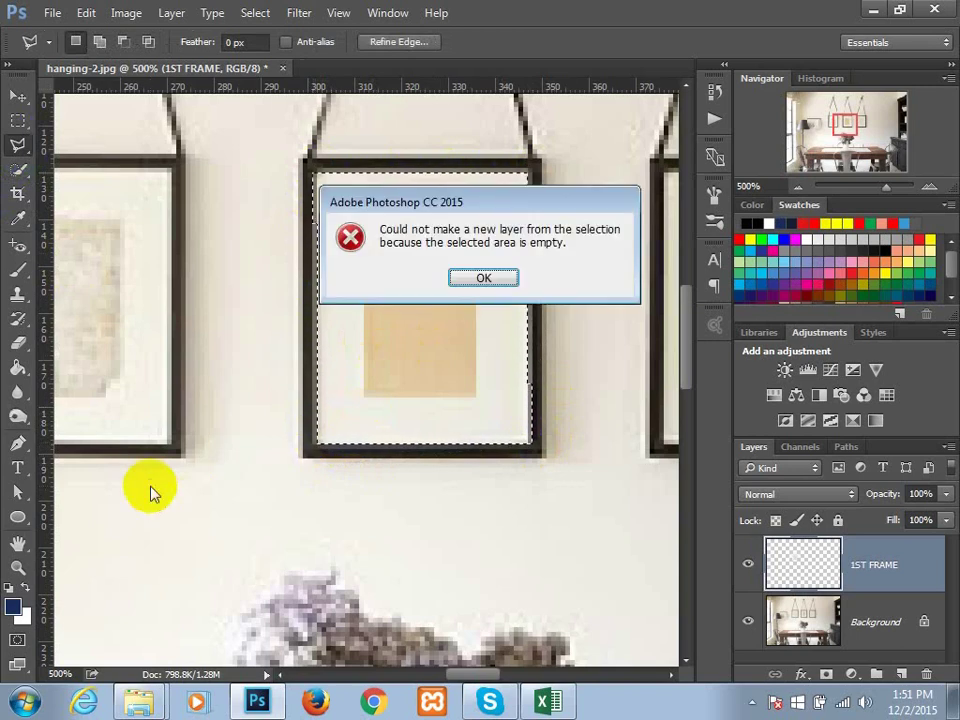
click(484, 277)
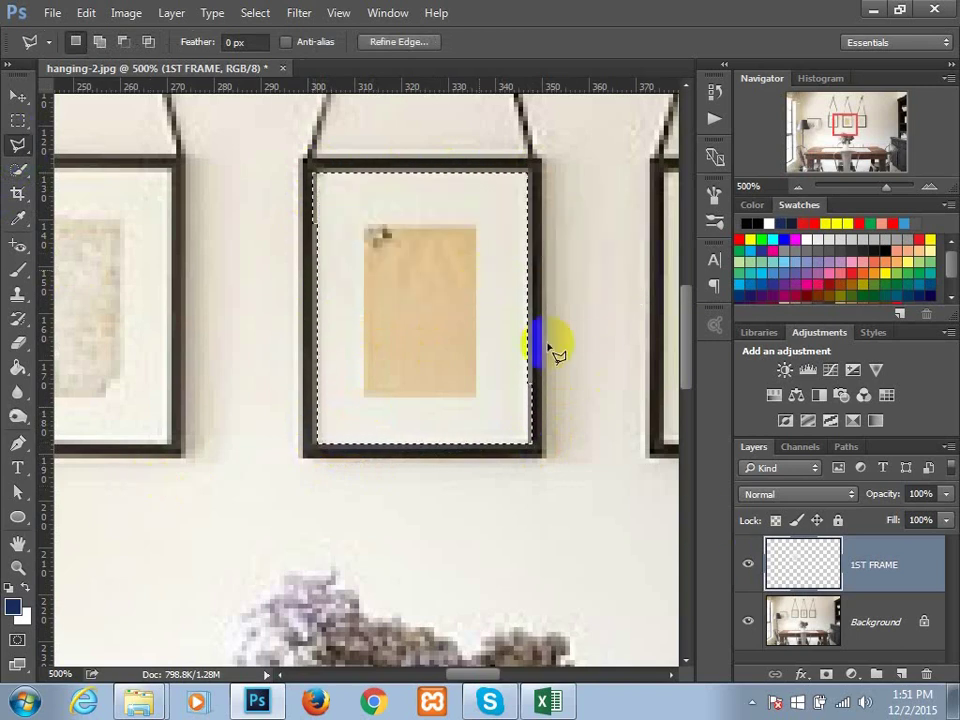
click(804, 572)
click(858, 626)
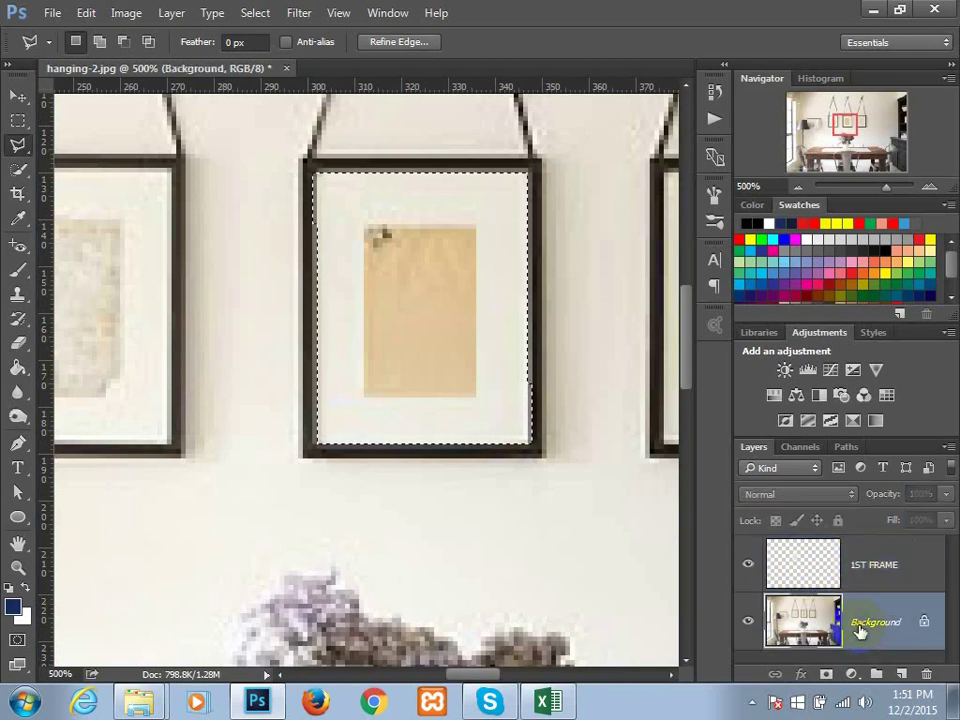
key(ctrl+j)
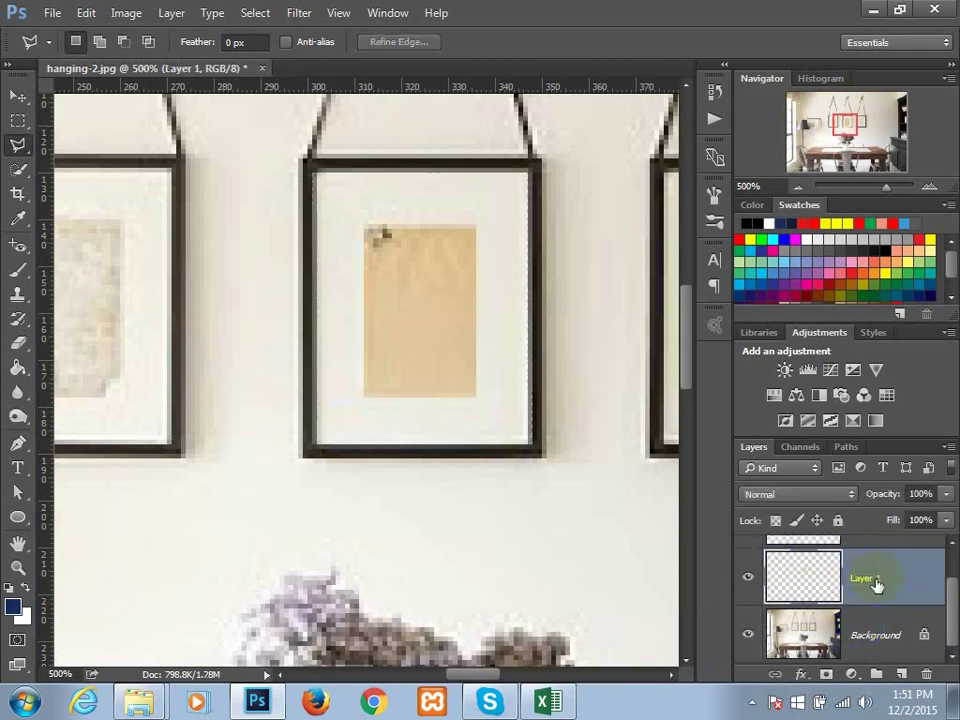
double_click(862, 580)
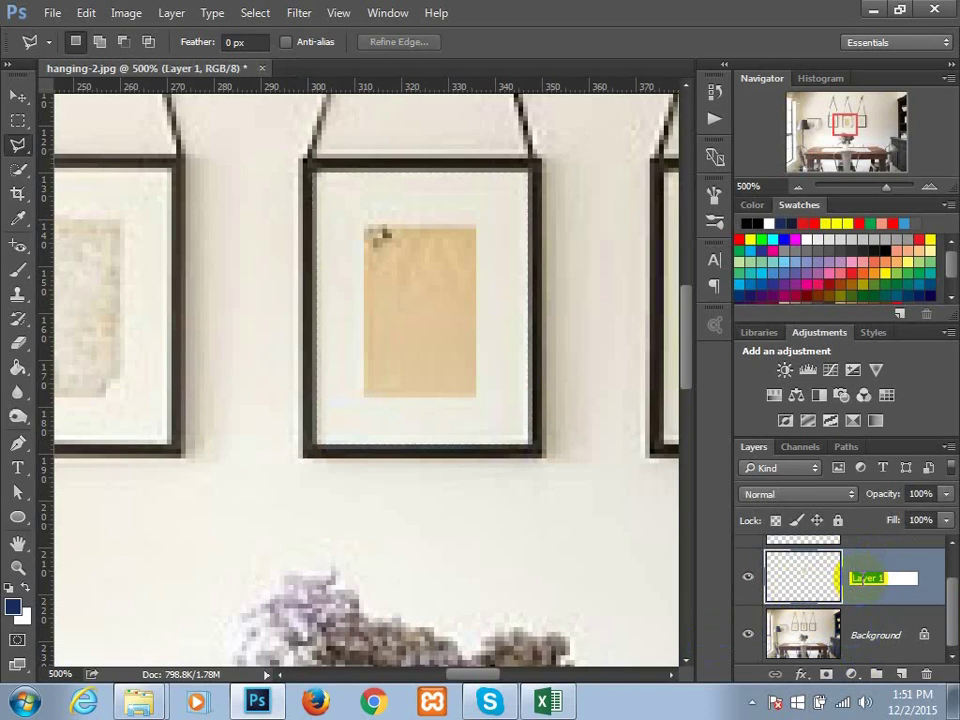
text(frame2)
key(Return)
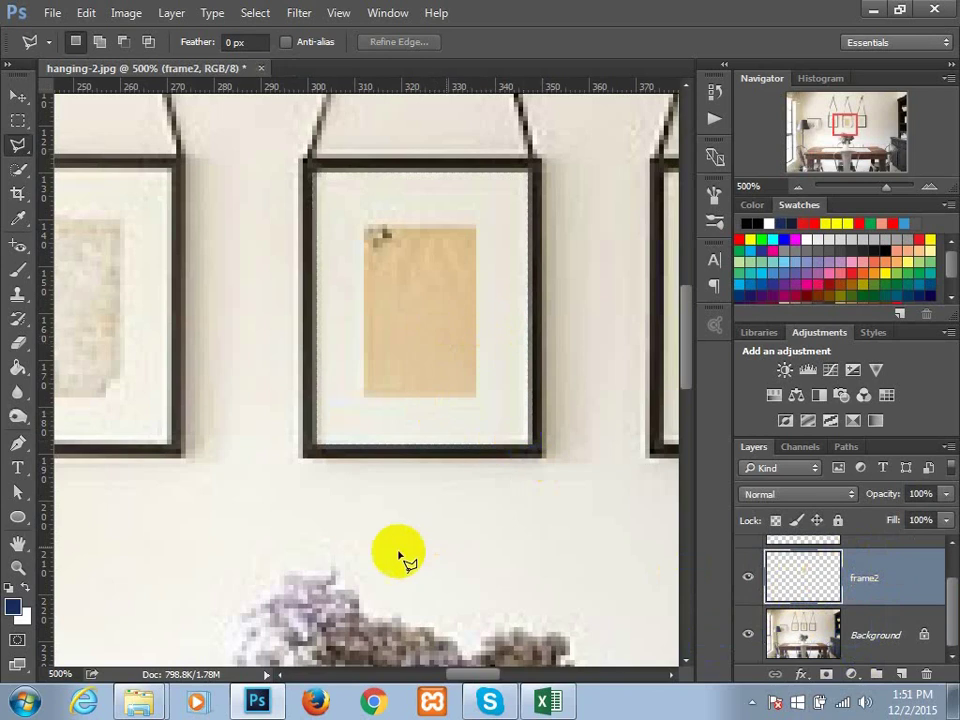
On the Background layer, select the whole area inside the third frame's black border with the Rectangular Marquee tool.
drag(431, 529, 52, 583)
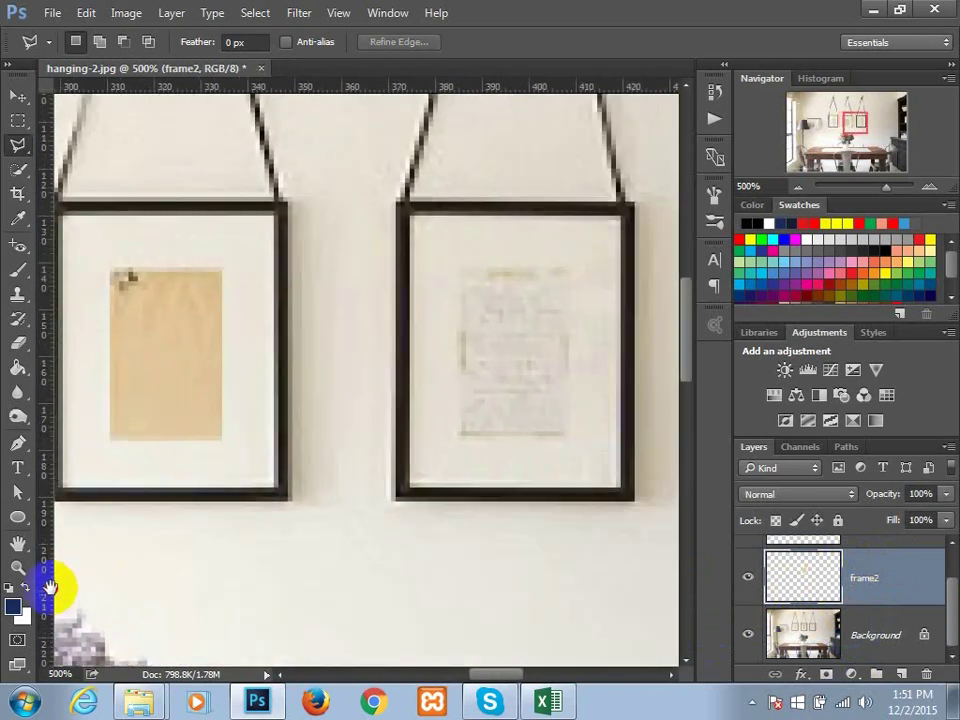
click(888, 632)
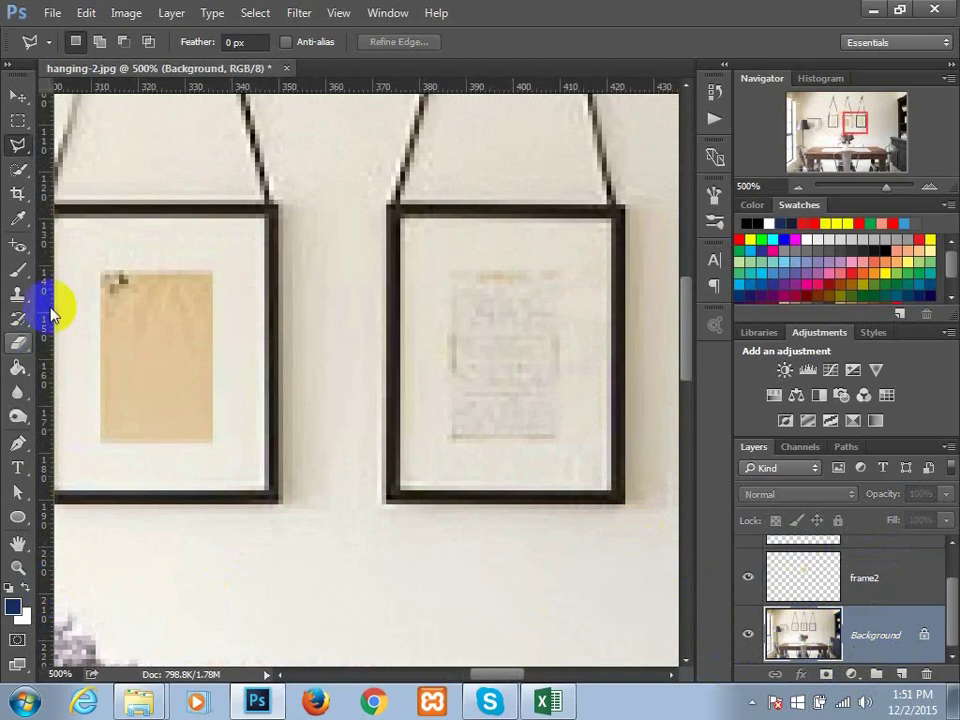
click(18, 120)
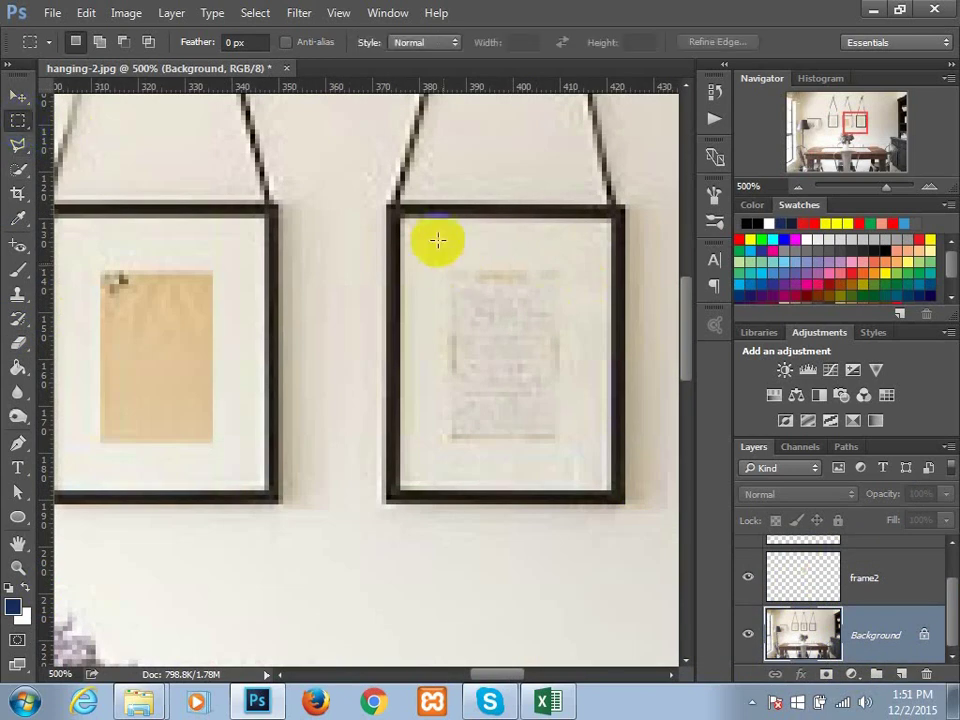
drag(401, 215, 606, 489)
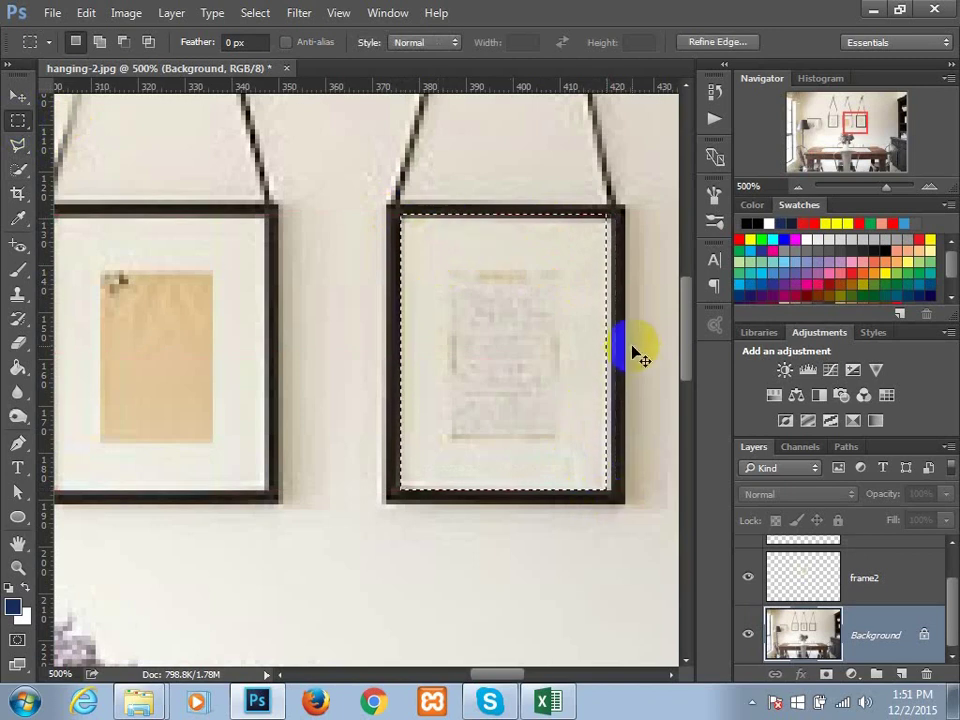
click(400, 218)
drag(400, 218, 553, 388)
click(411, 237)
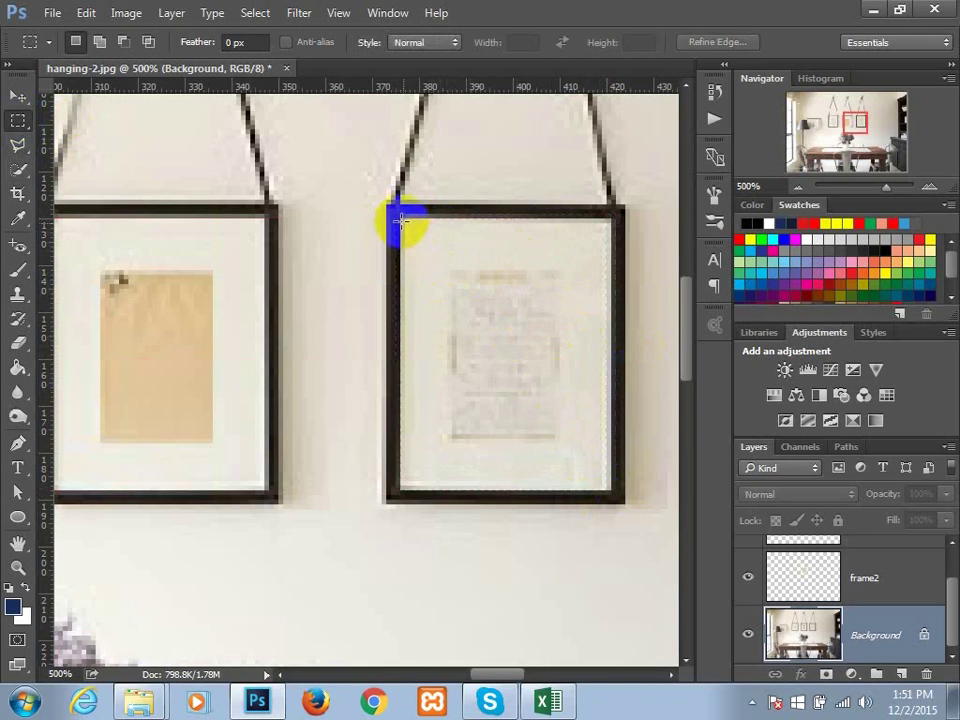
drag(409, 217, 608, 488)
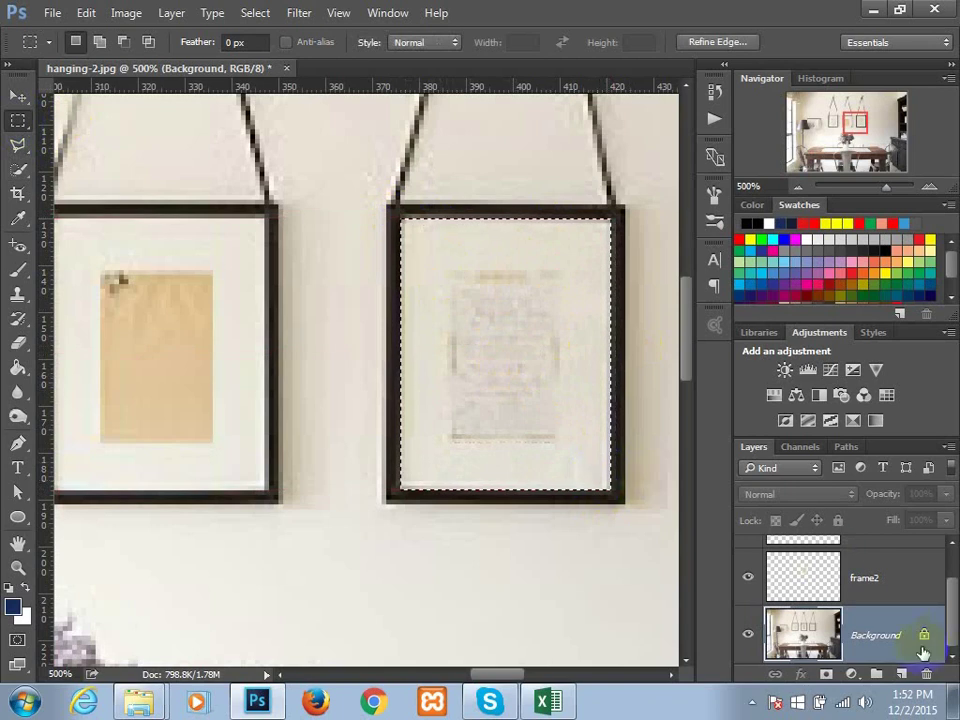
Copy the selected third frame interior to a new layer, name it frame3, and make the Background layer active.
key(ctrl+j)
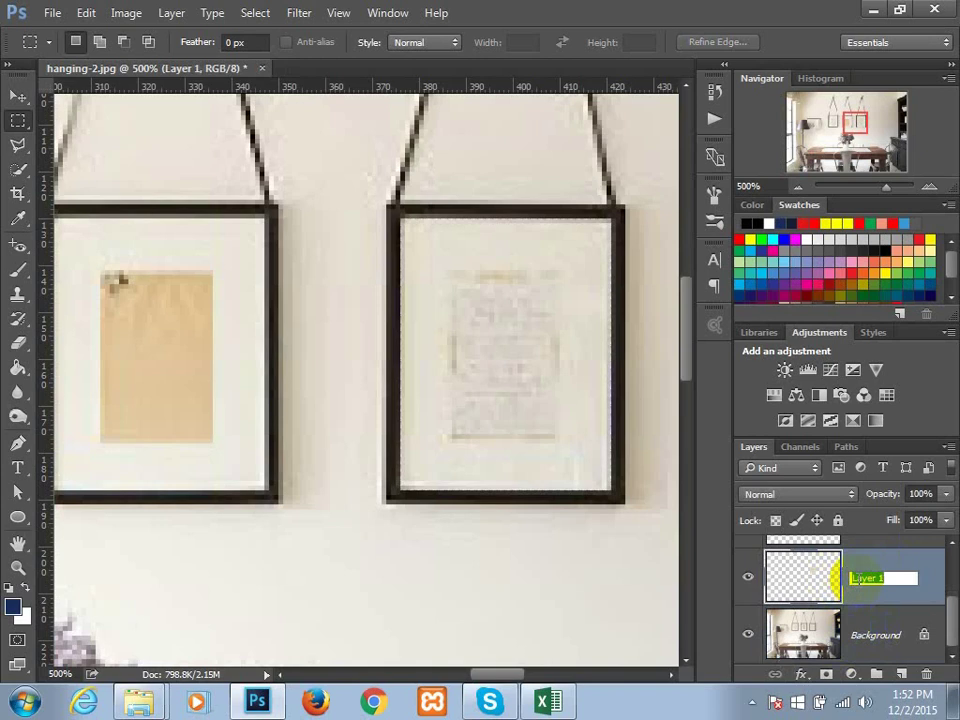
text(frame3)
click(878, 636)
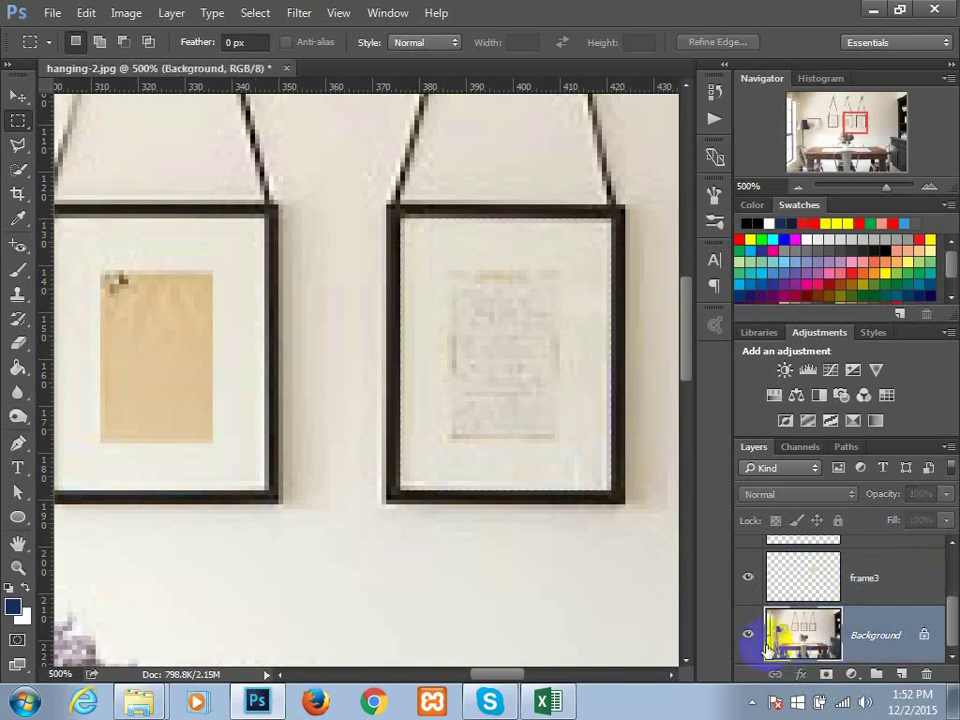
Show the frame3 layer alone to check its cut-out, restore the visibility of all layers, and review the other frame layers.
alt+click(748, 580)
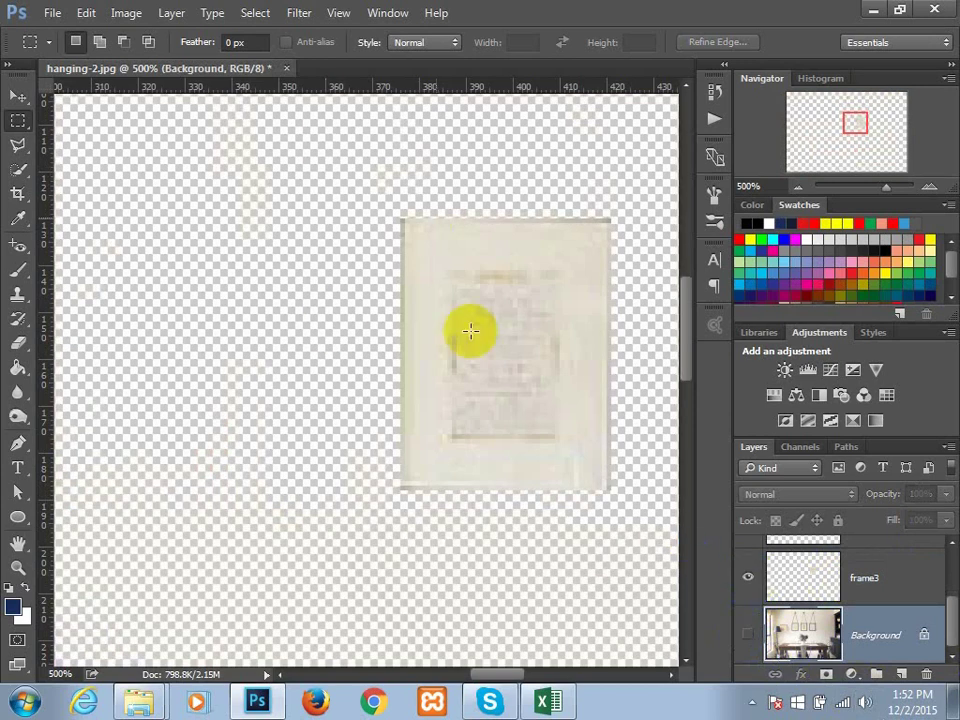
alt+click(748, 582)
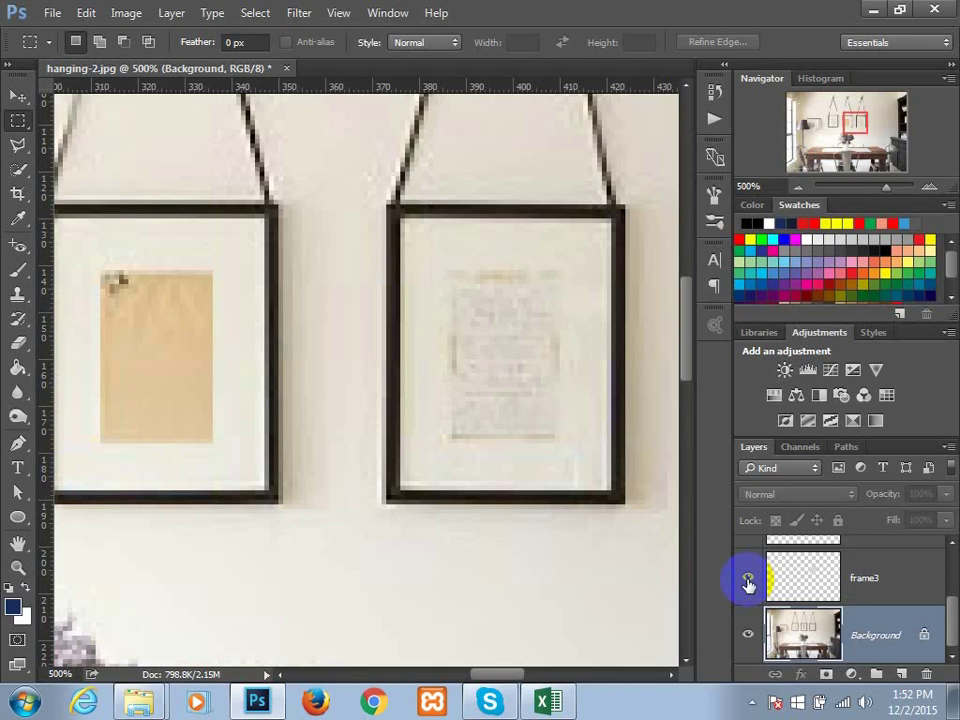
scroll(902, 621, up, 2)
click(814, 561)
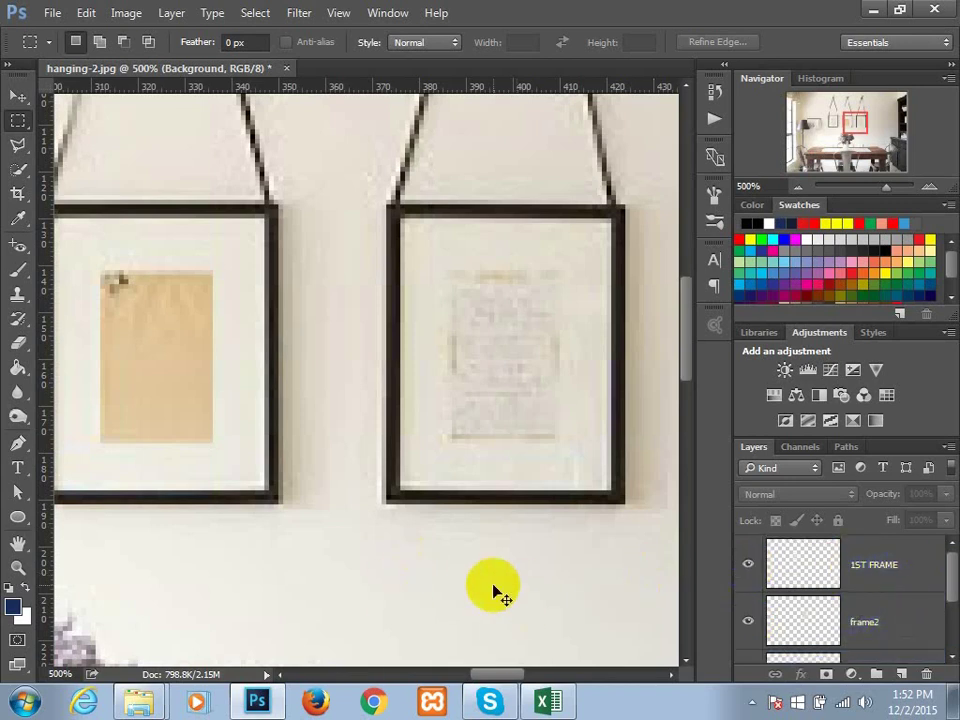
Place the IndiaTvc88059_deepika-padukone-2014 photo from the desktop into the hanging-2.jpg document.
key(ctrl+minus)
key(ctrl+minus)
key(ctrl+minus)
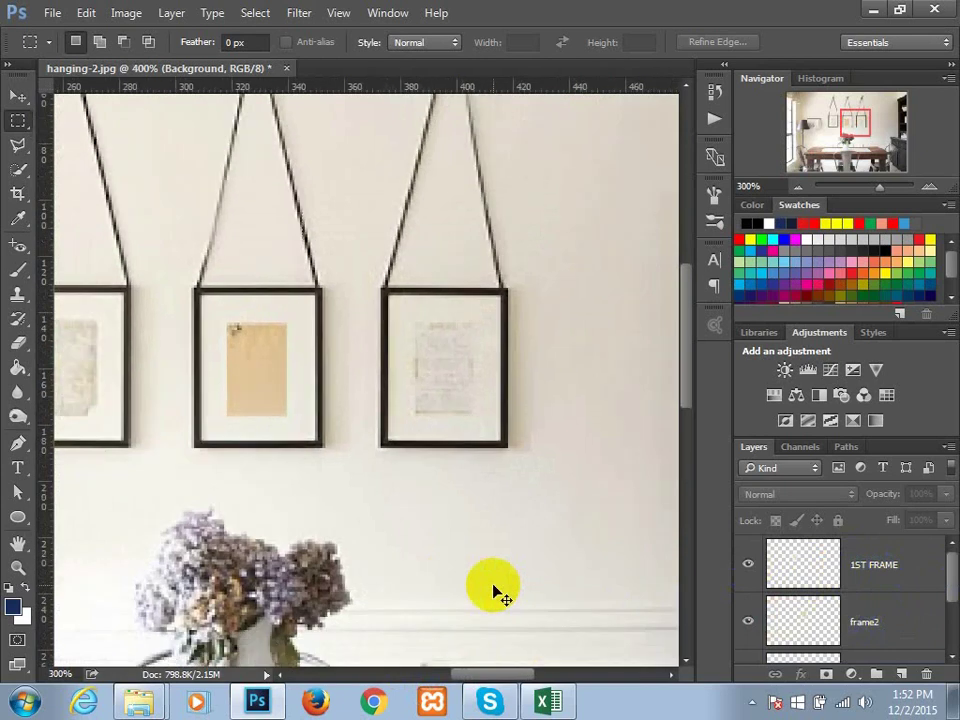
click(873, 9)
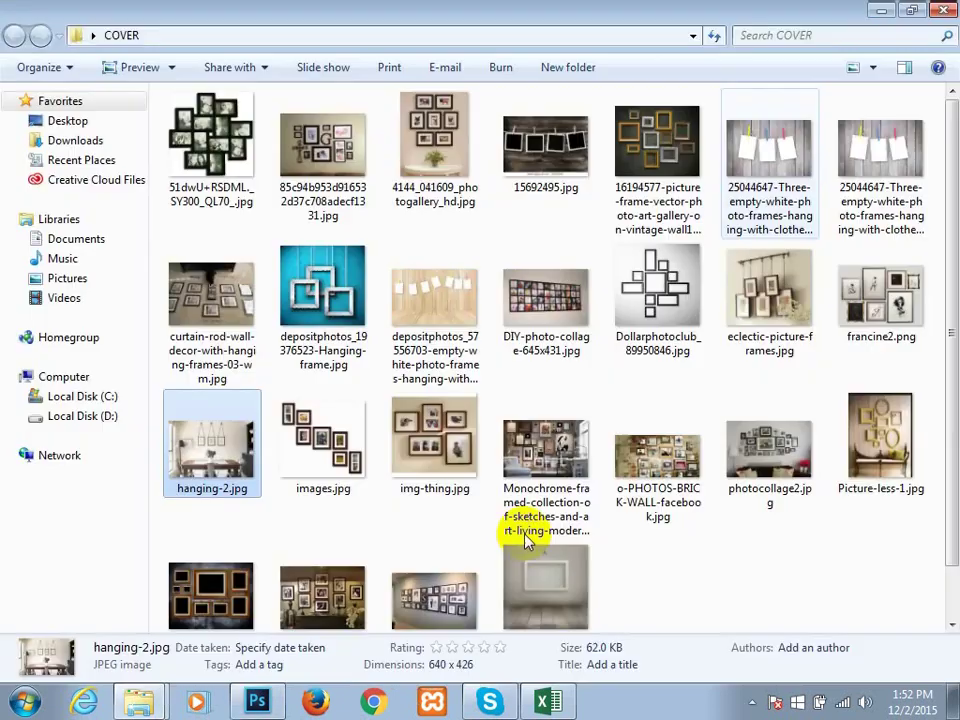
key(super+d)
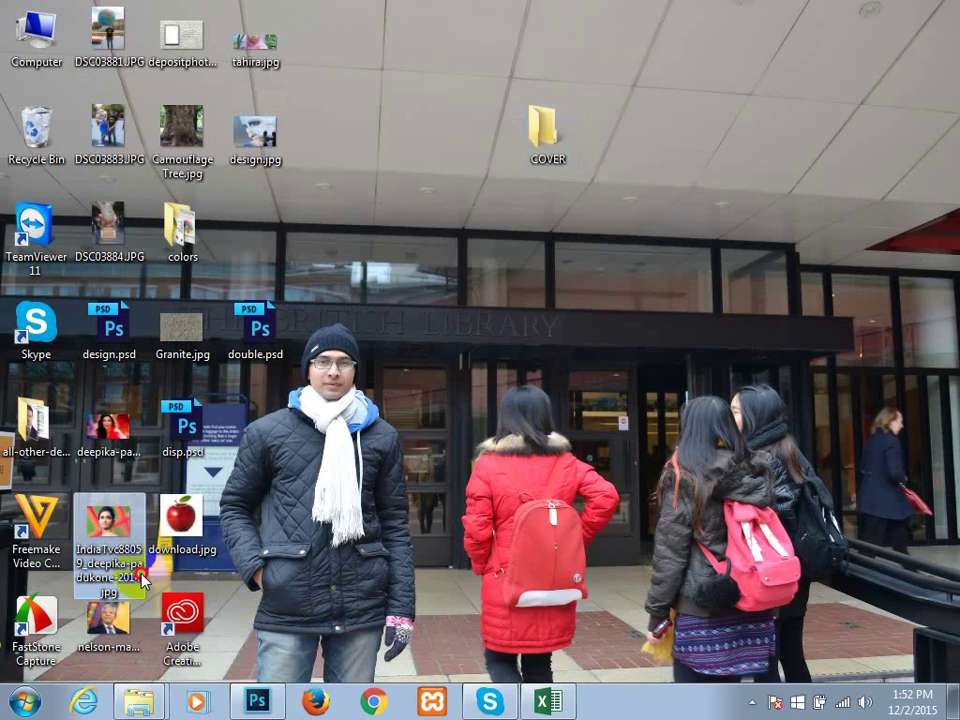
click(257, 703)
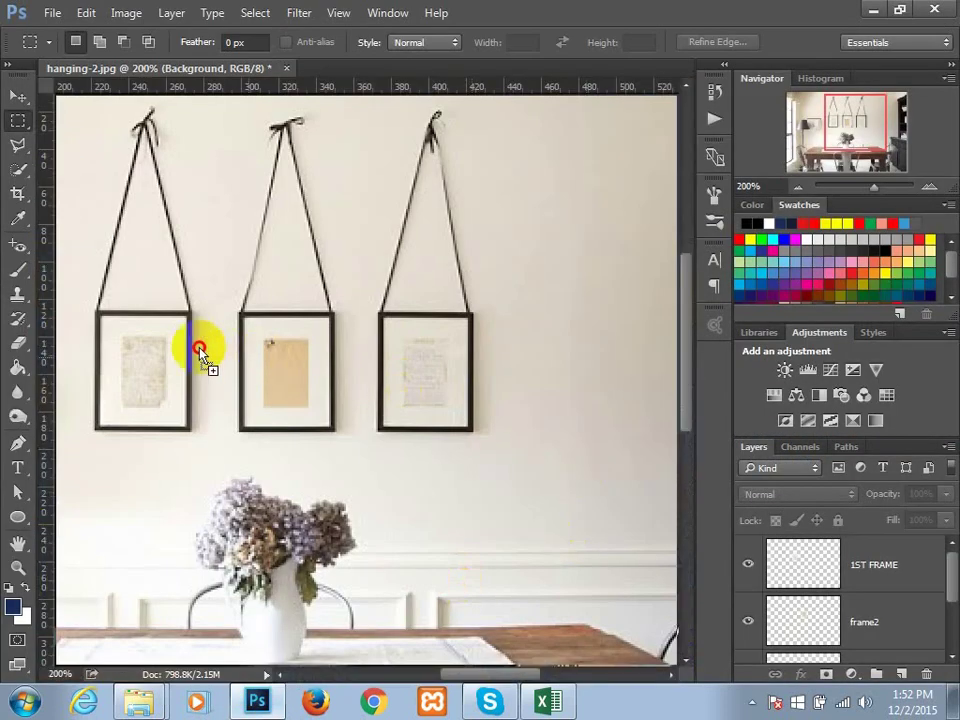
drag(208, 380, 214, 390)
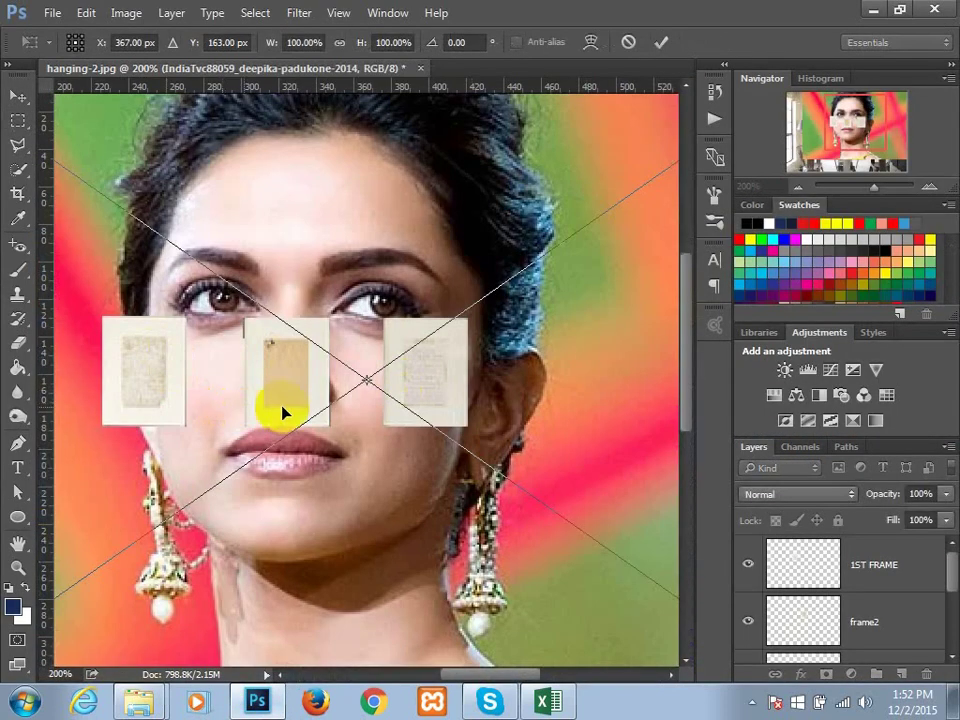
Confirm the placed portrait and move its layer up the stack to directly above the 1ST FRAME layer.
scroll(784, 621, down, 5)
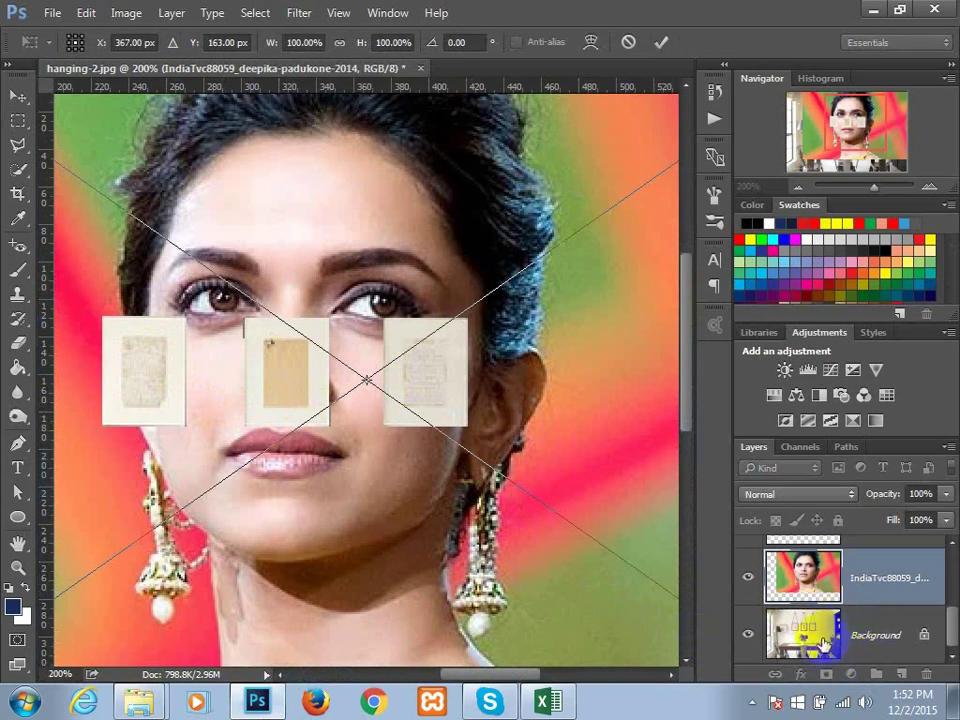
scroll(828, 630, up, 5)
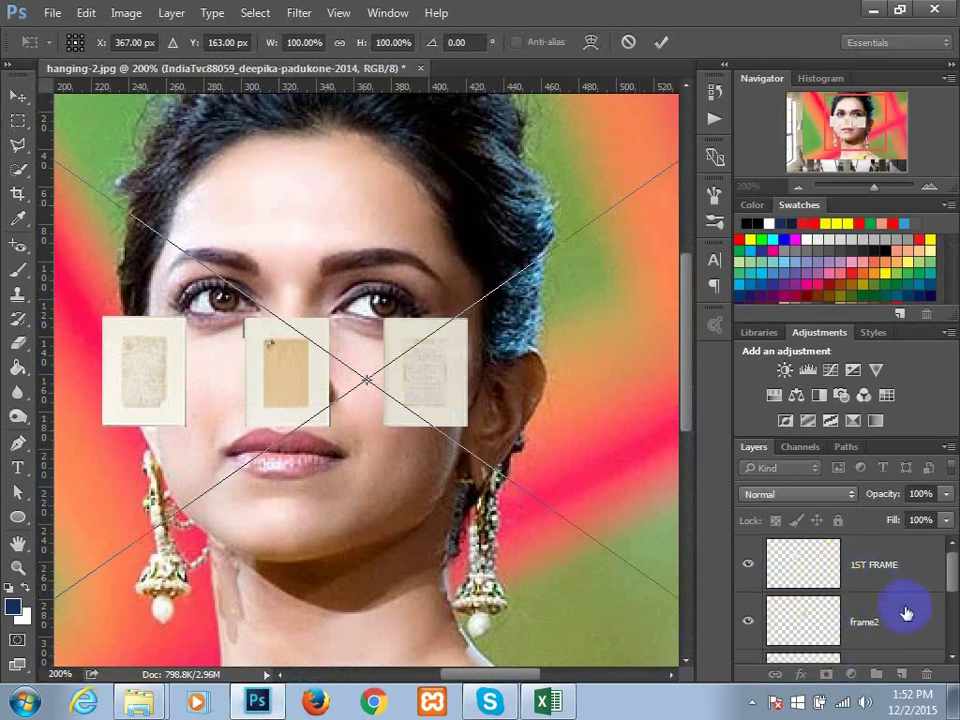
scroll(890, 612, down, 3)
scroll(886, 610, up, 2)
scroll(879, 632, down, 1)
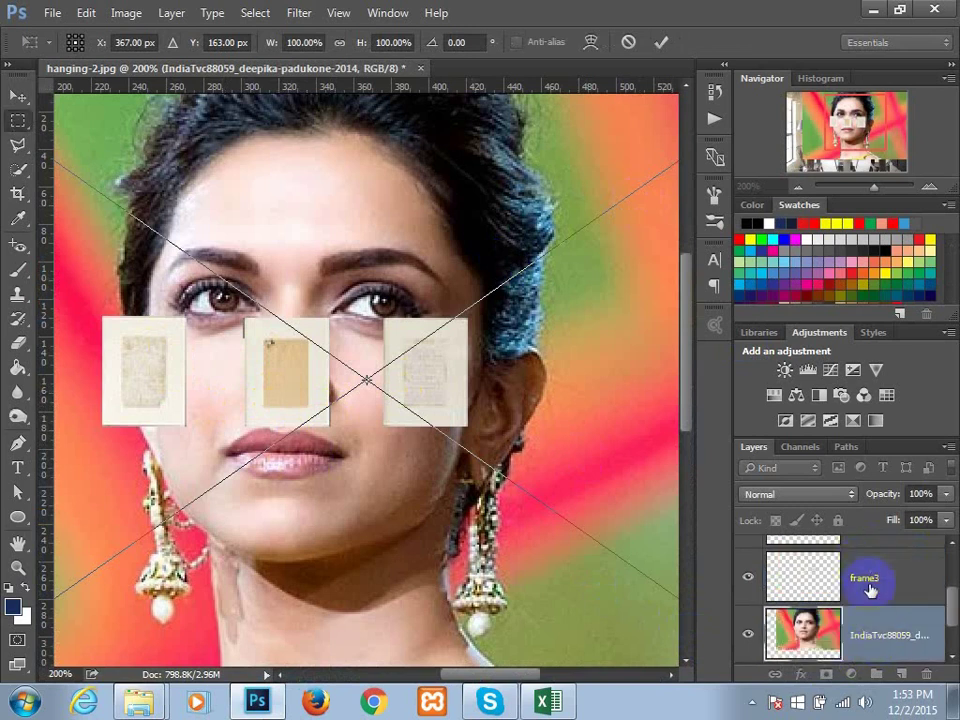
key(Return)
key(m)
drag(879, 570, 879, 606)
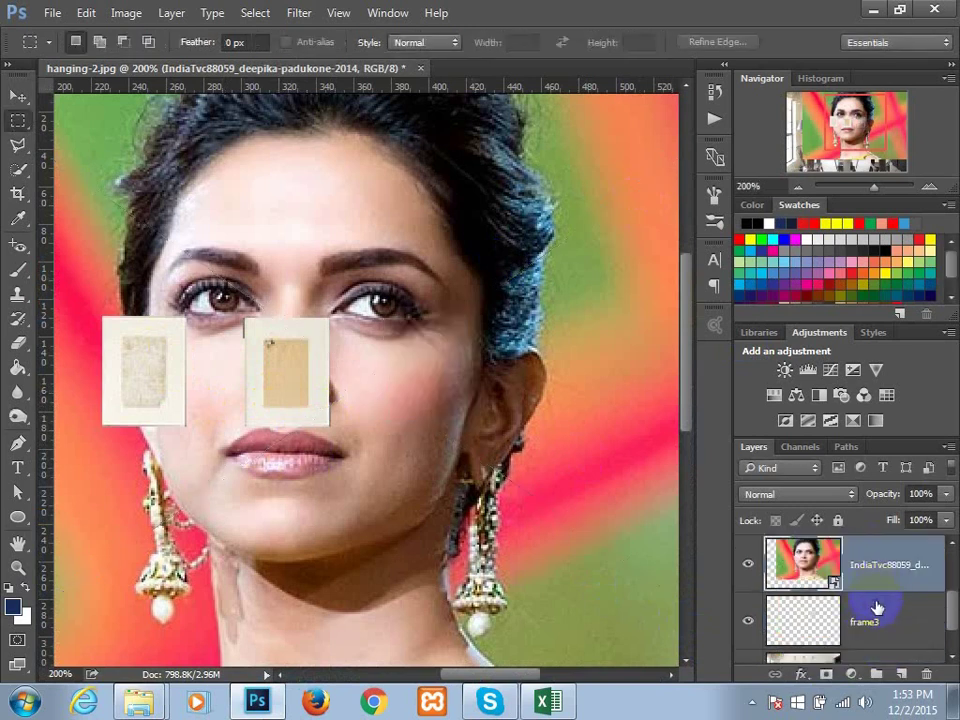
scroll(878, 615, up, 1)
double_click(874, 566)
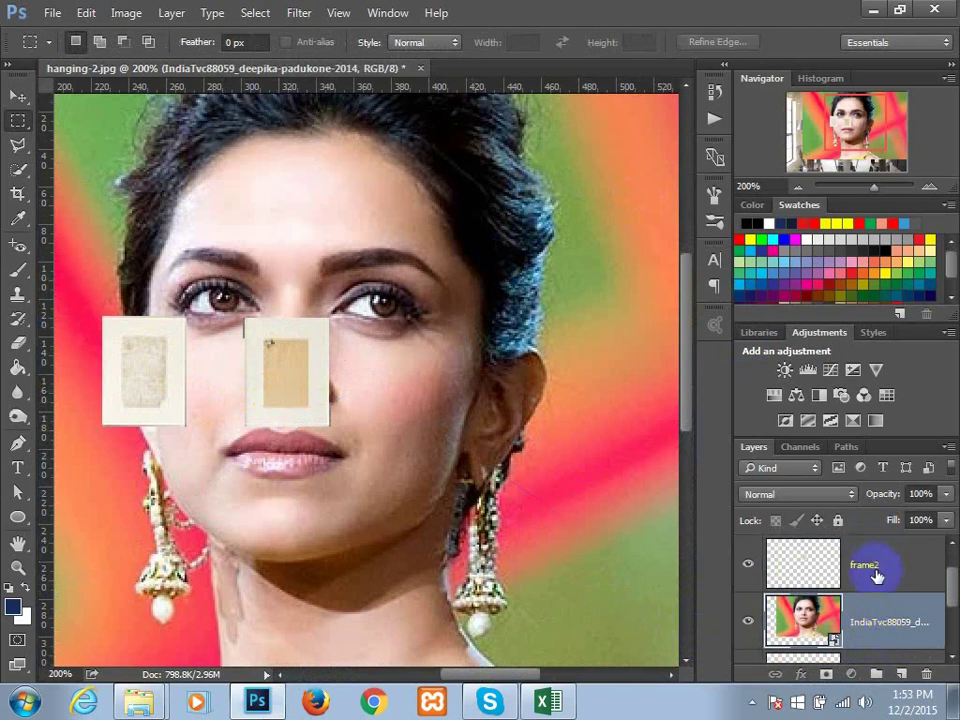
text(1ST FRAME)
drag(884, 564, 855, 615)
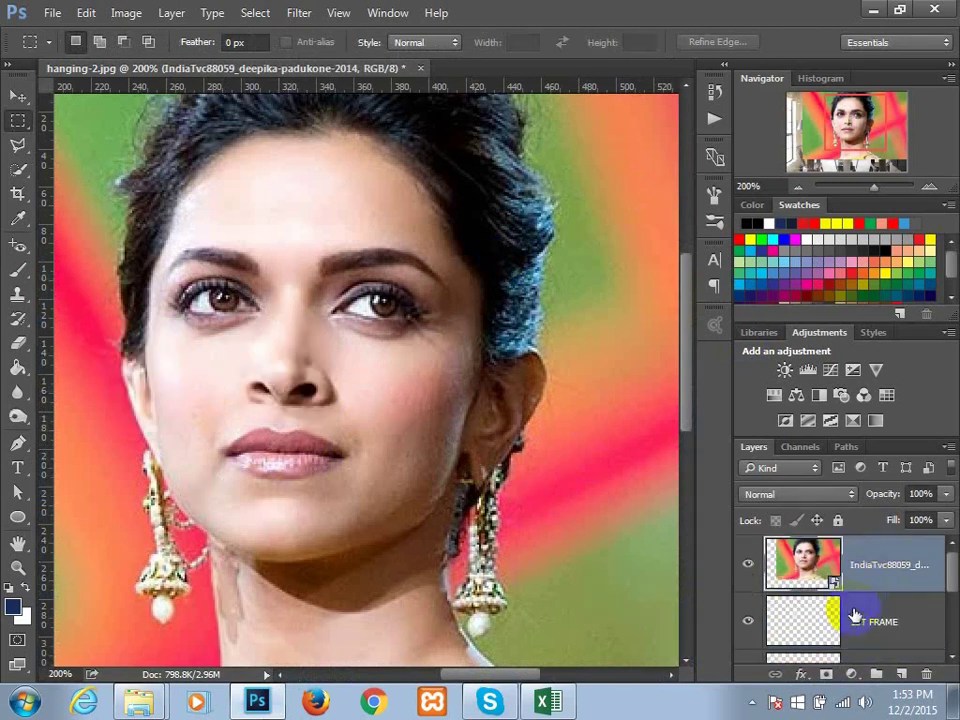
Scale the portrait down to about 17.4% and position it over the first hanging frame.
click(875, 556)
key(ctrl+t)
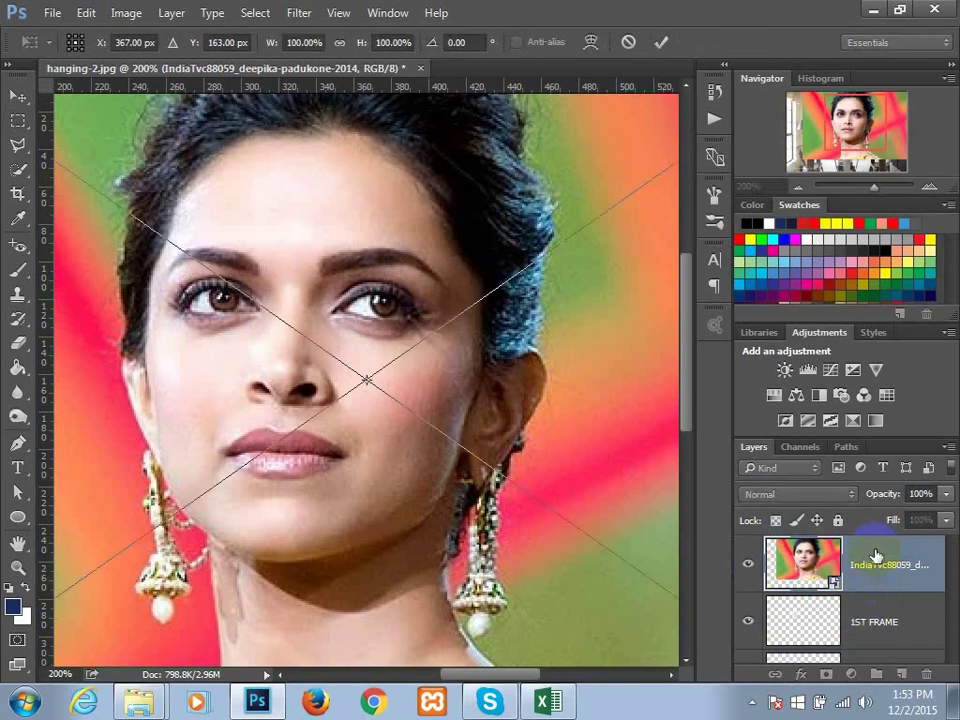
key(ctrl+0)
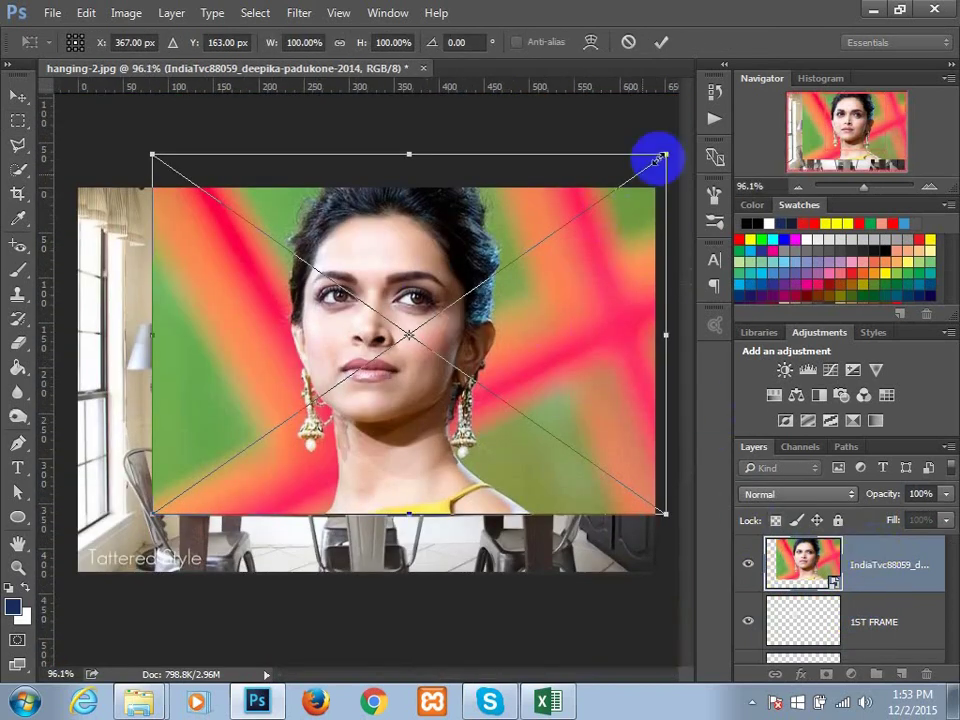
drag(658, 154, 349, 456)
drag(339, 392, 362, 333)
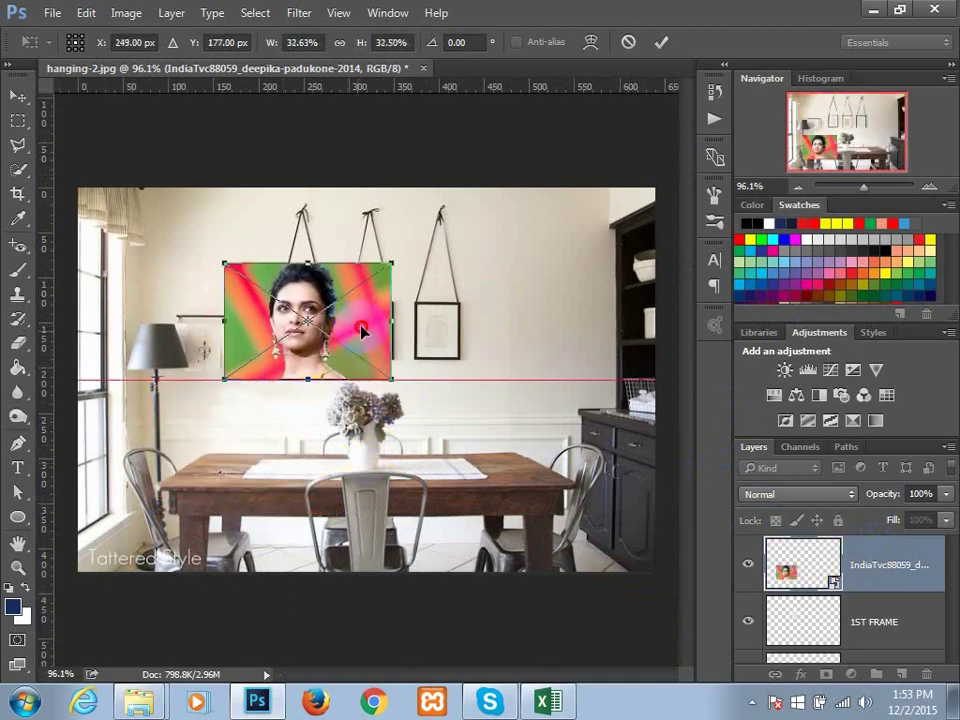
click(393, 266)
drag(393, 265, 330, 320)
drag(300, 358, 318, 348)
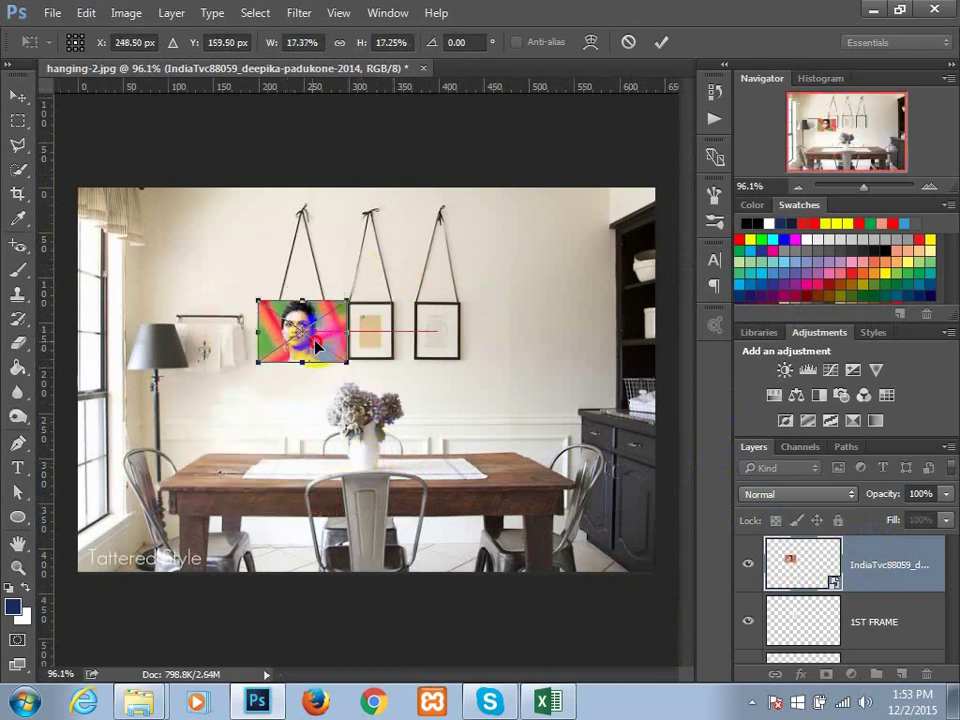
key(Return)
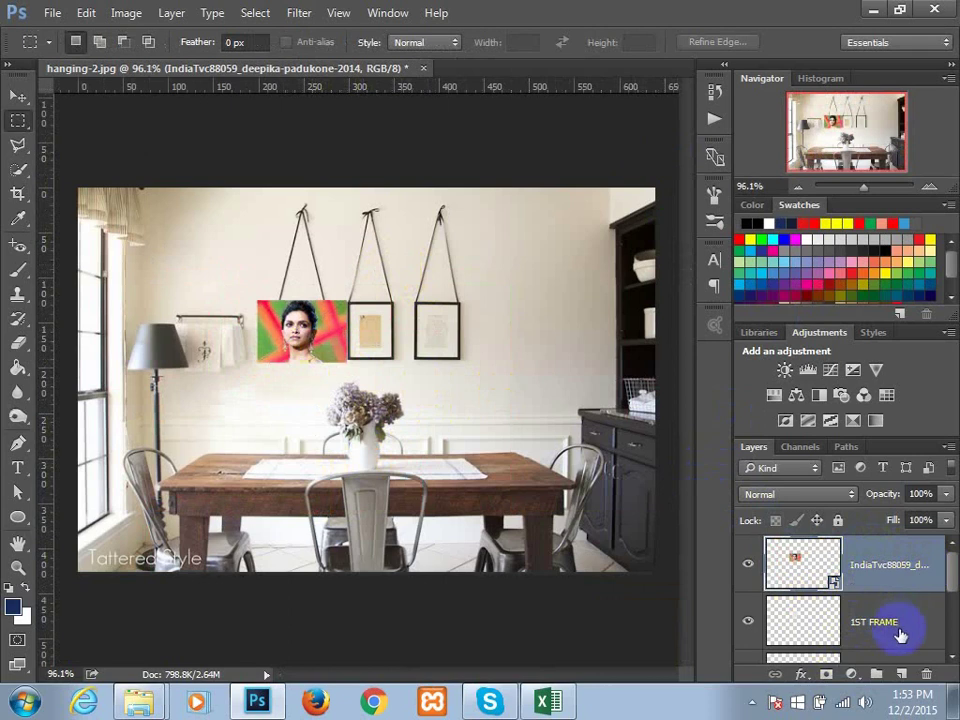
Clip the portrait to the 1ST FRAME layer and reduce it to about 16%.
right_click(932, 569)
click(786, 506)
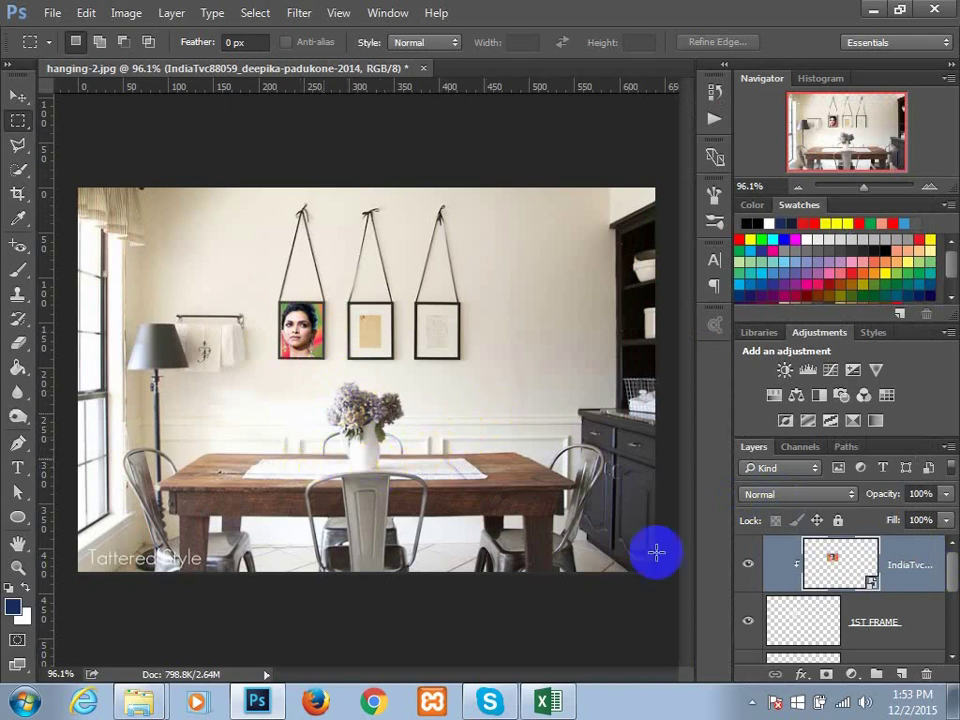
click(19, 97)
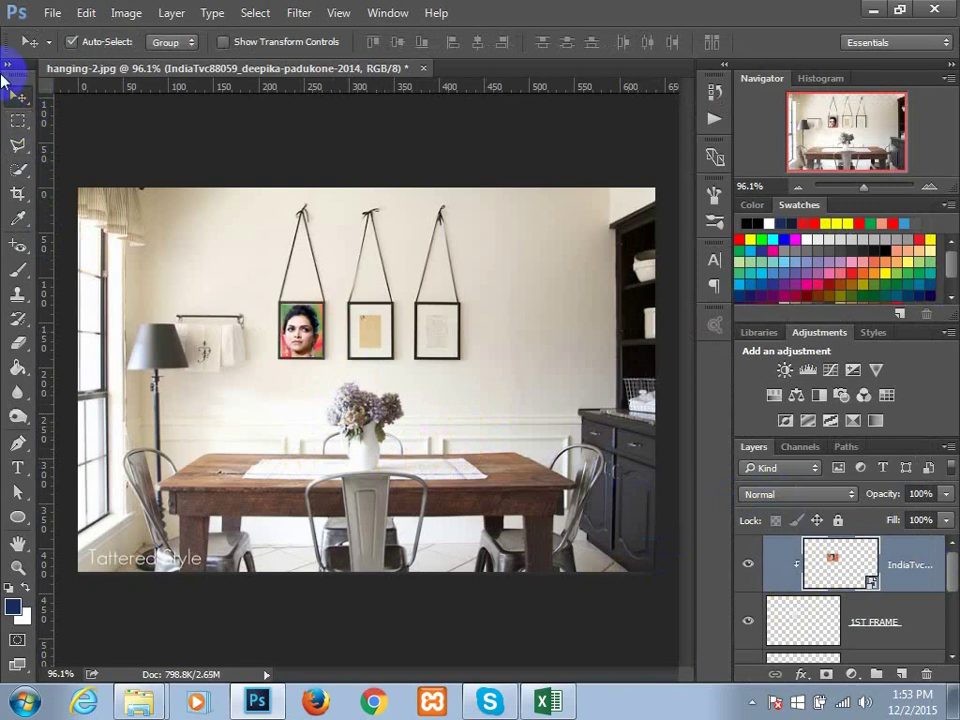
key(ctrl+t)
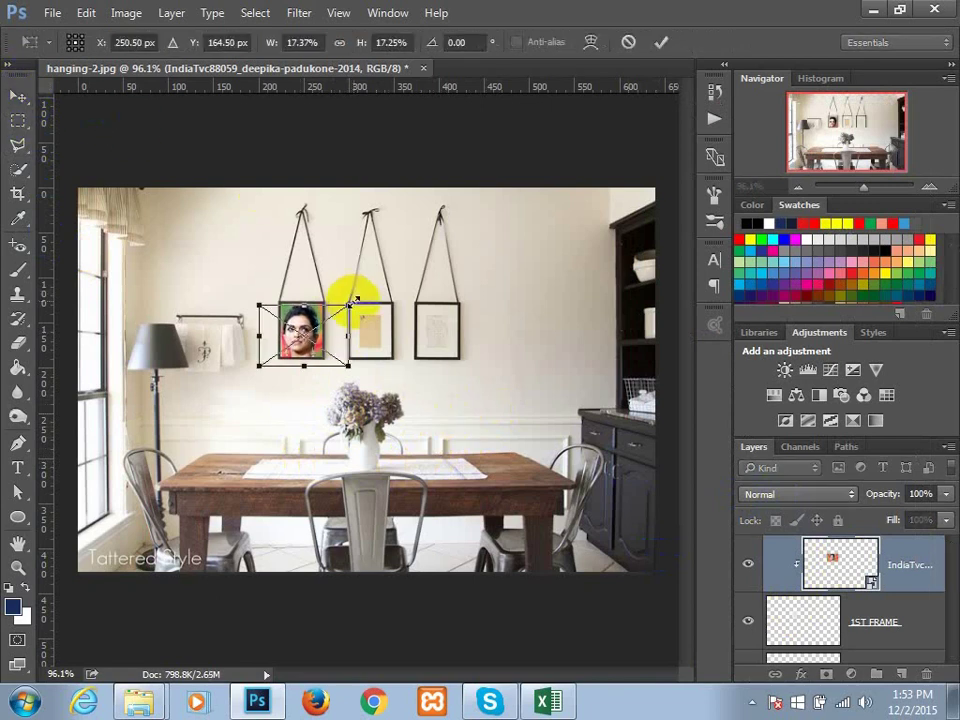
drag(350, 304, 341, 308)
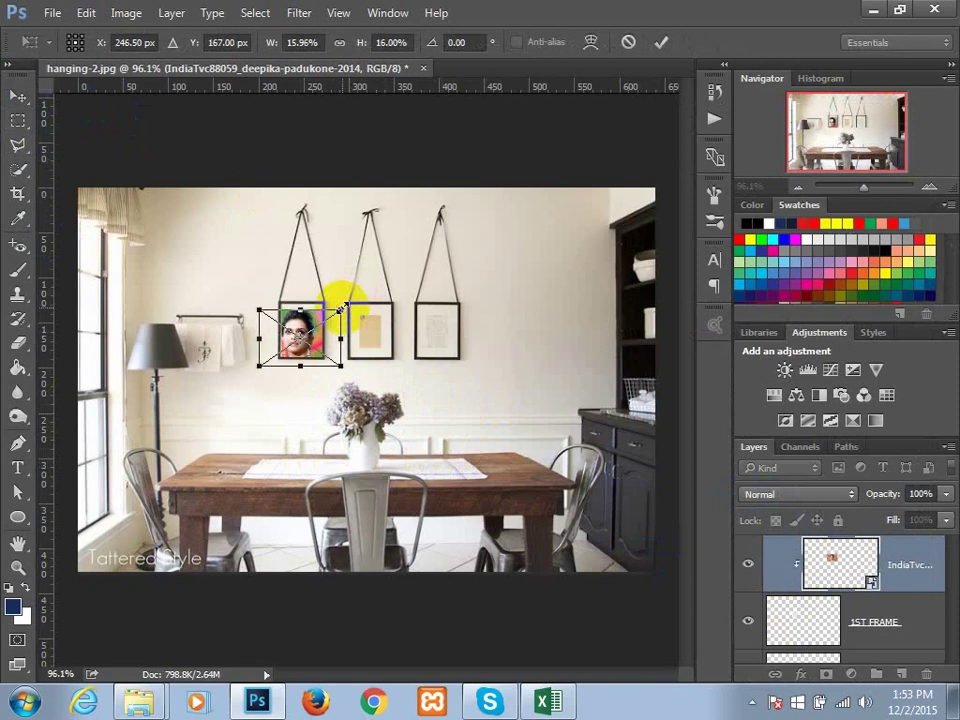
Nudge the clipped portrait up and to the right so it fills the first frame, and apply the transform.
key(Up)
key(Up)
key(Up)
key(Up)
key(Up)
key(Up)
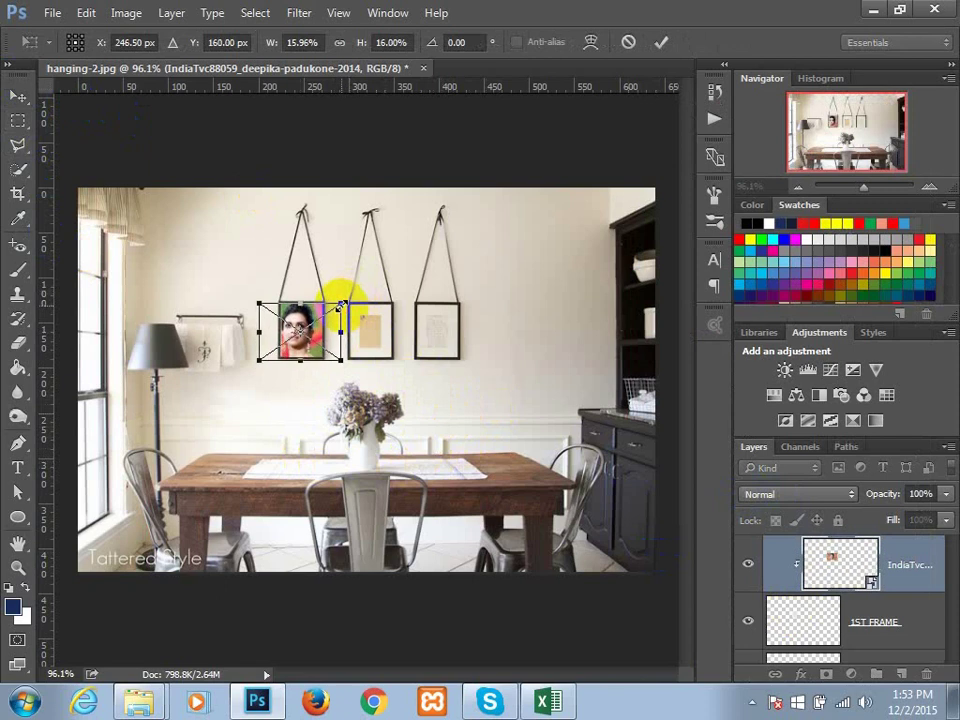
key(Right)
key(Right)
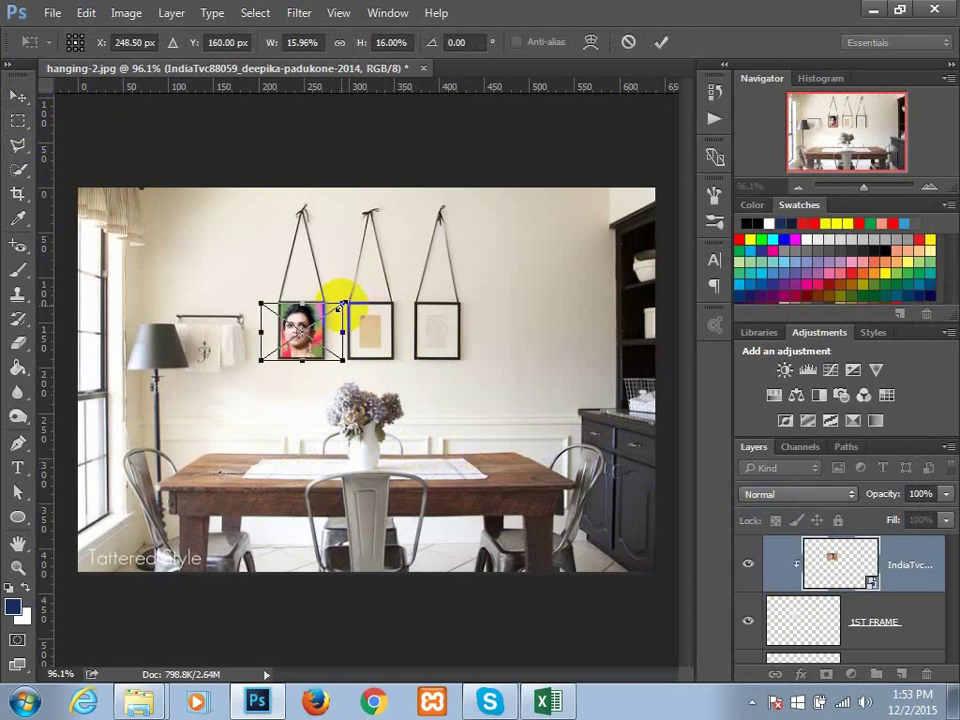
key(Right)
key(Right)
key(Return)
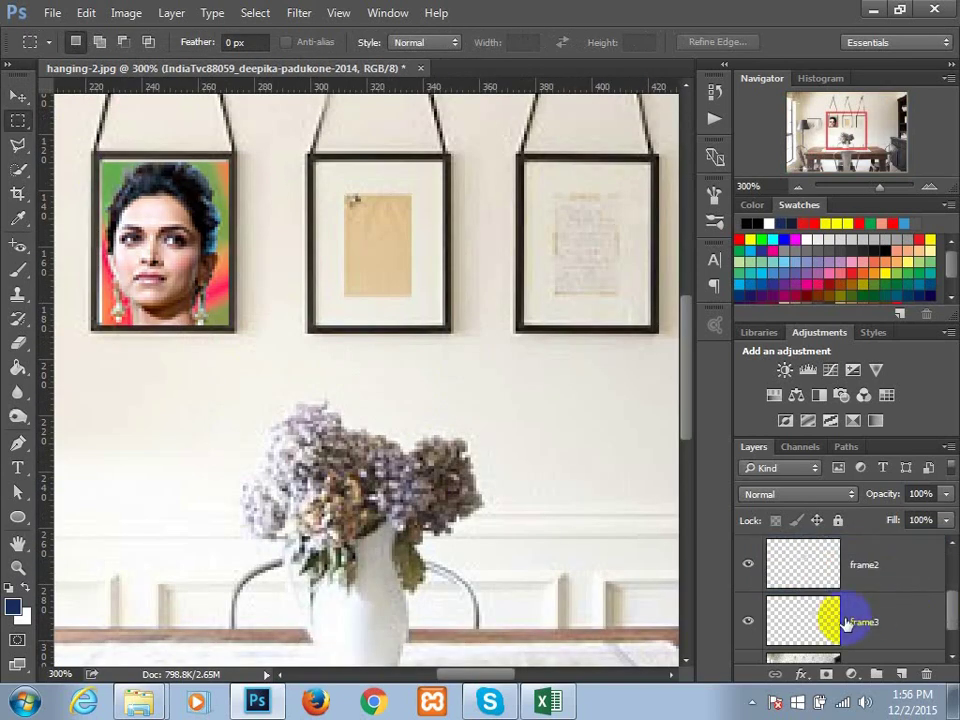
Make the frame2 layer active and place the nelson-mandela-400 photo from the desktop above it.
click(886, 576)
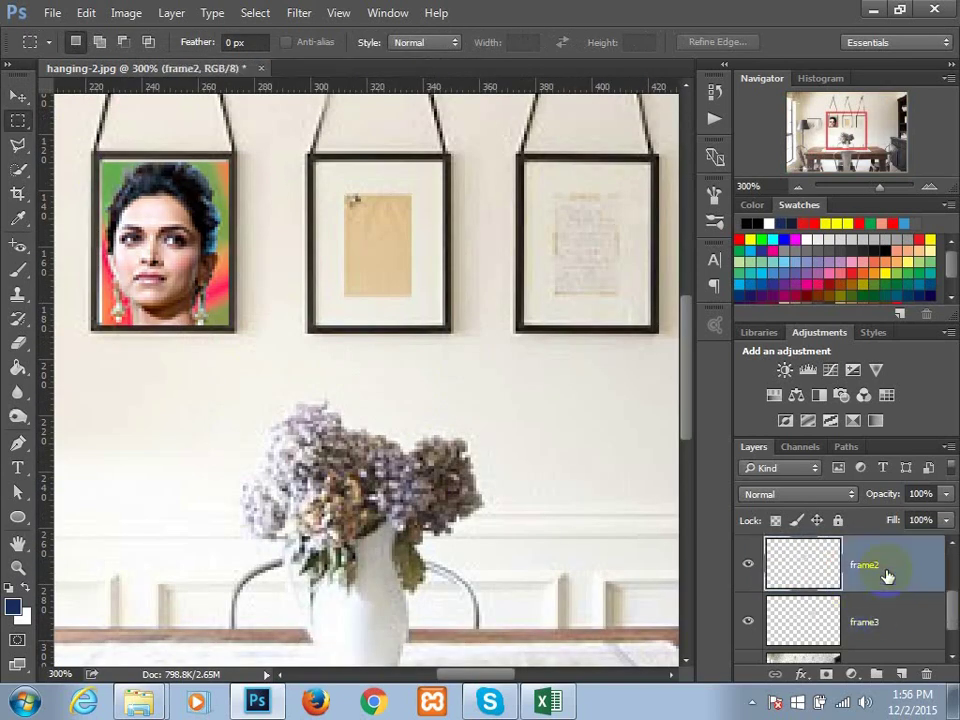
click(876, 10)
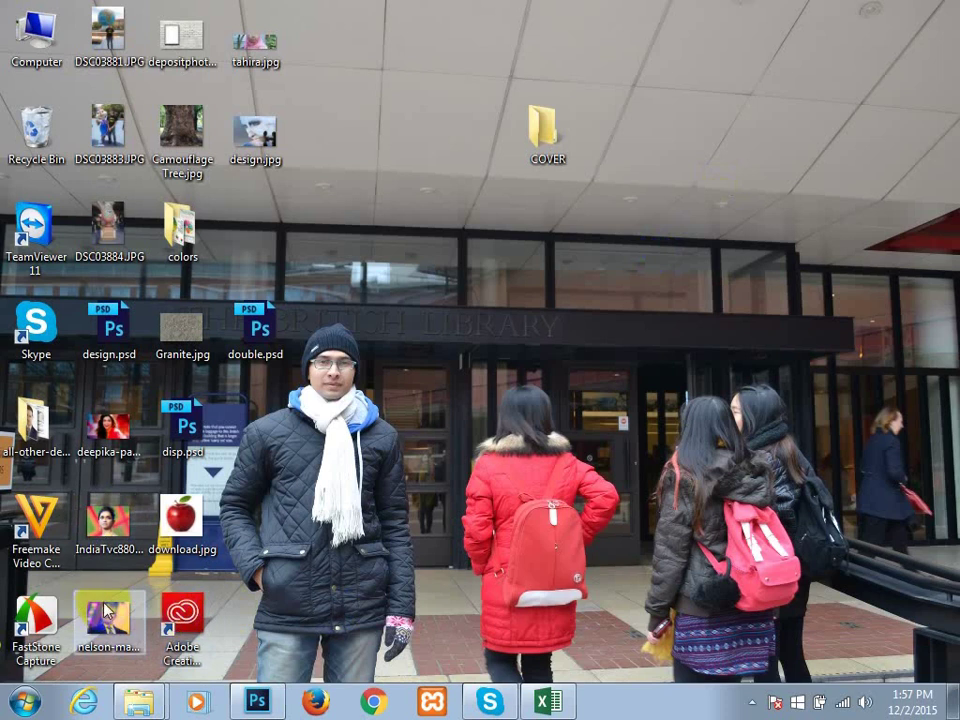
click(249, 710)
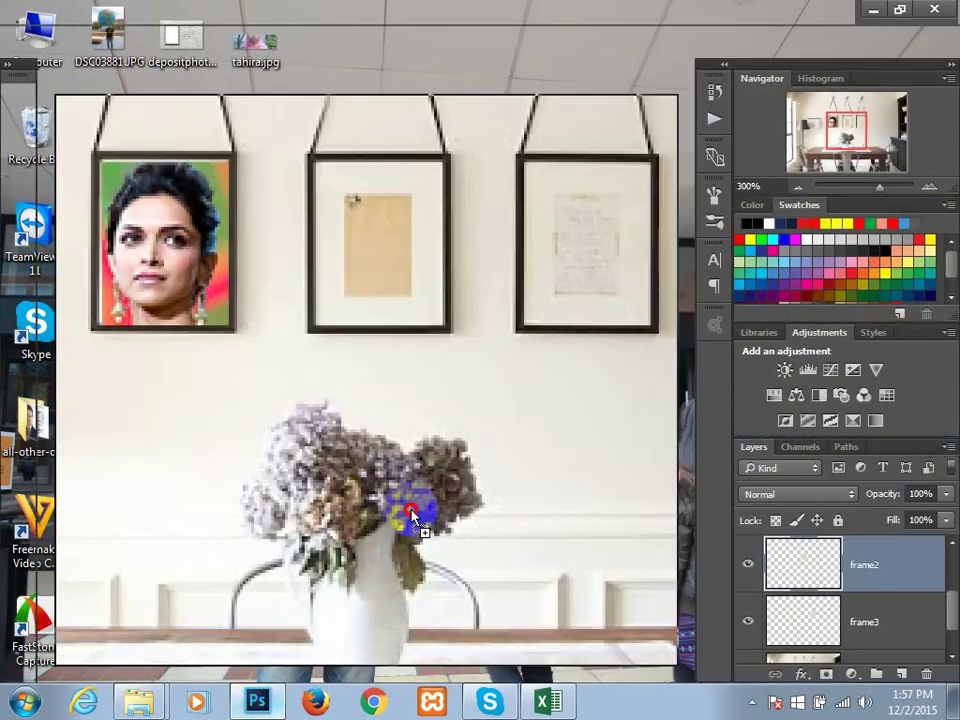
click(392, 272)
key(ctrl+t)
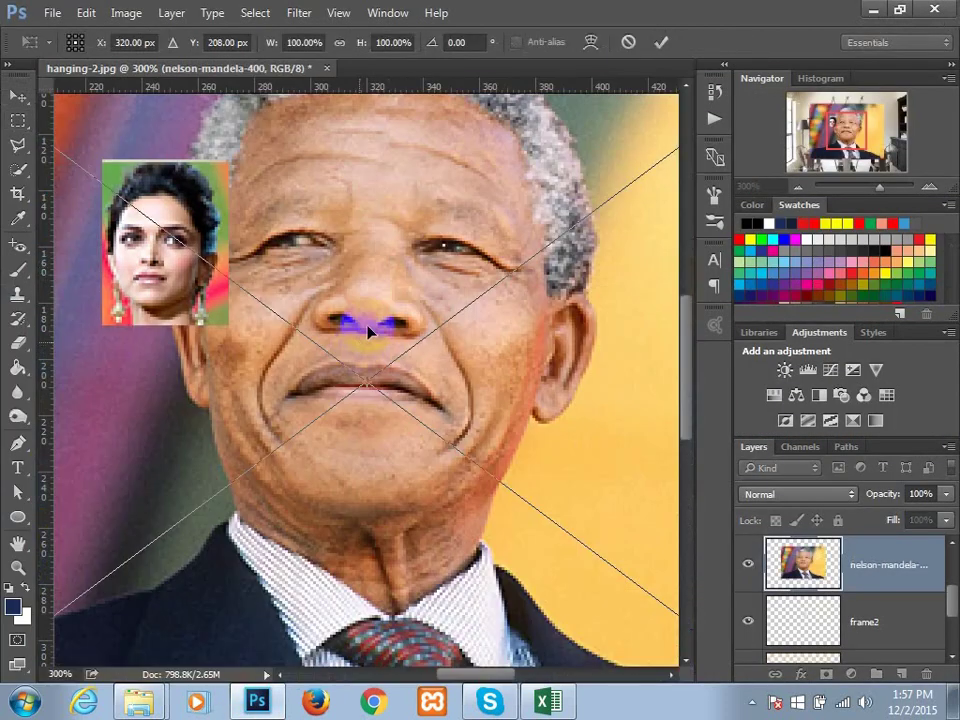
Fit the placed photo over the middle frame at about 27.5% size and clip it to the frame2 layer.
key(ctrl+1)
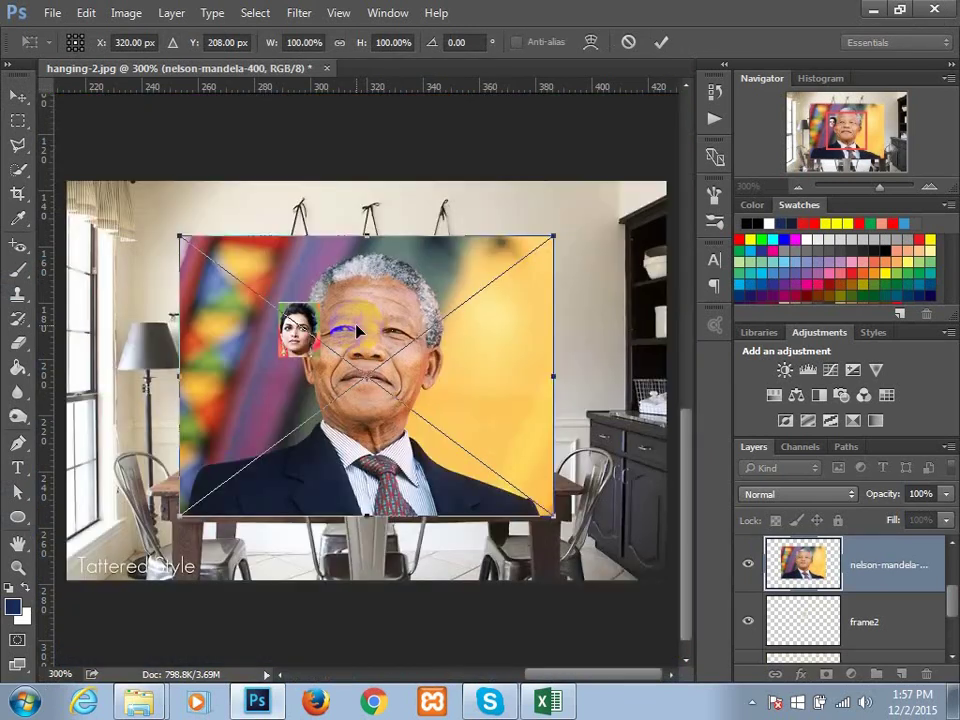
click(530, 236)
drag(555, 235, 283, 439)
drag(240, 487, 397, 320)
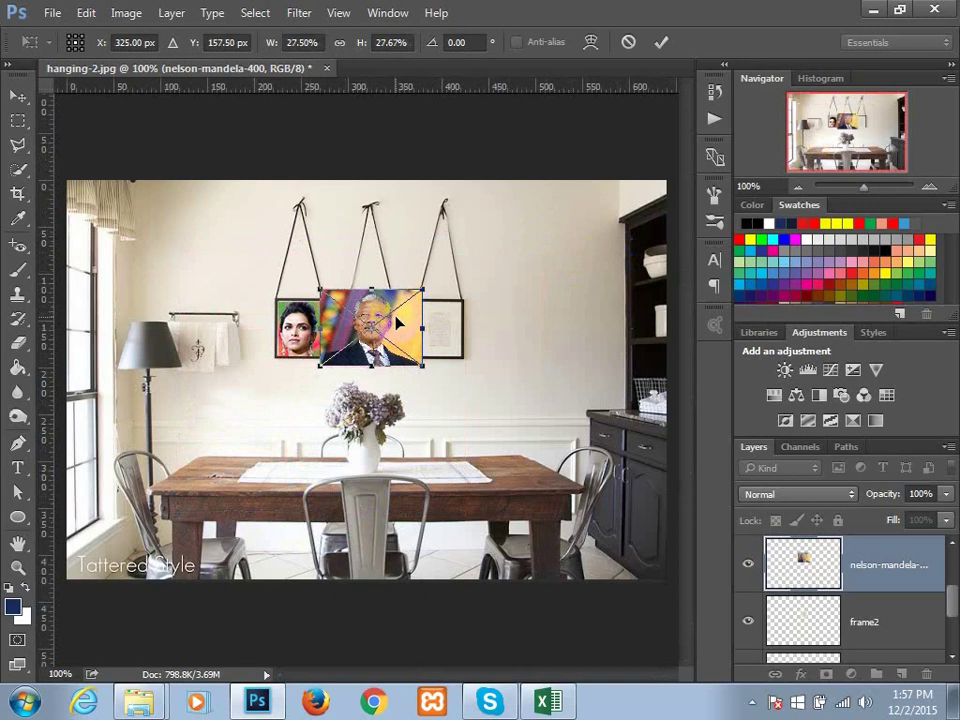
key(Return)
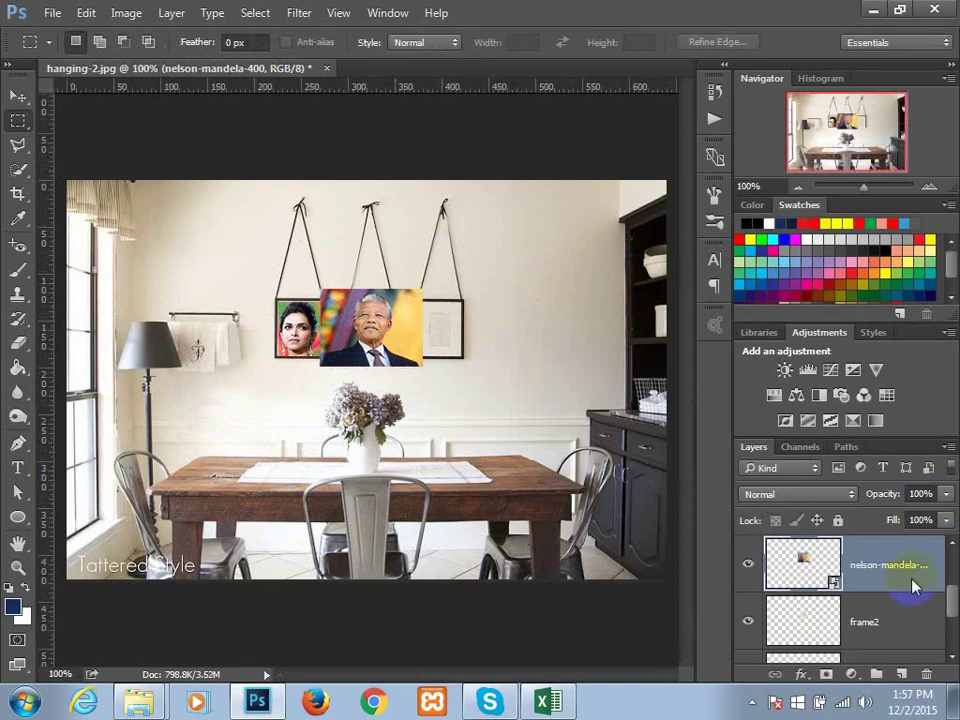
right_click(912, 587)
click(765, 494)
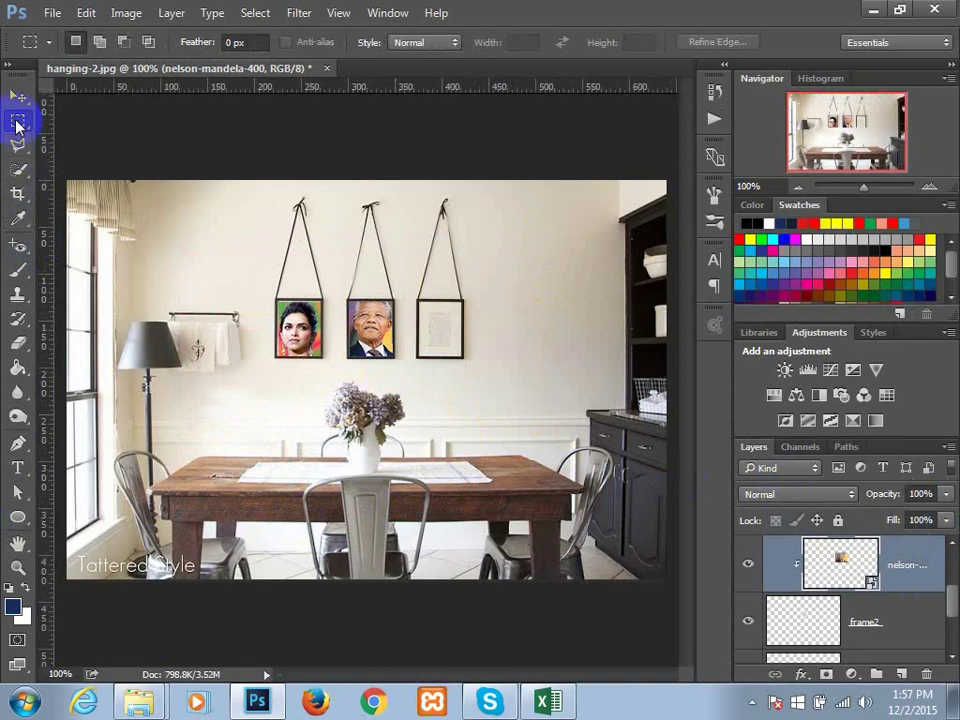
Make the frame3 layer active and place the DSC03883 photo from the desktop above it.
click(870, 10)
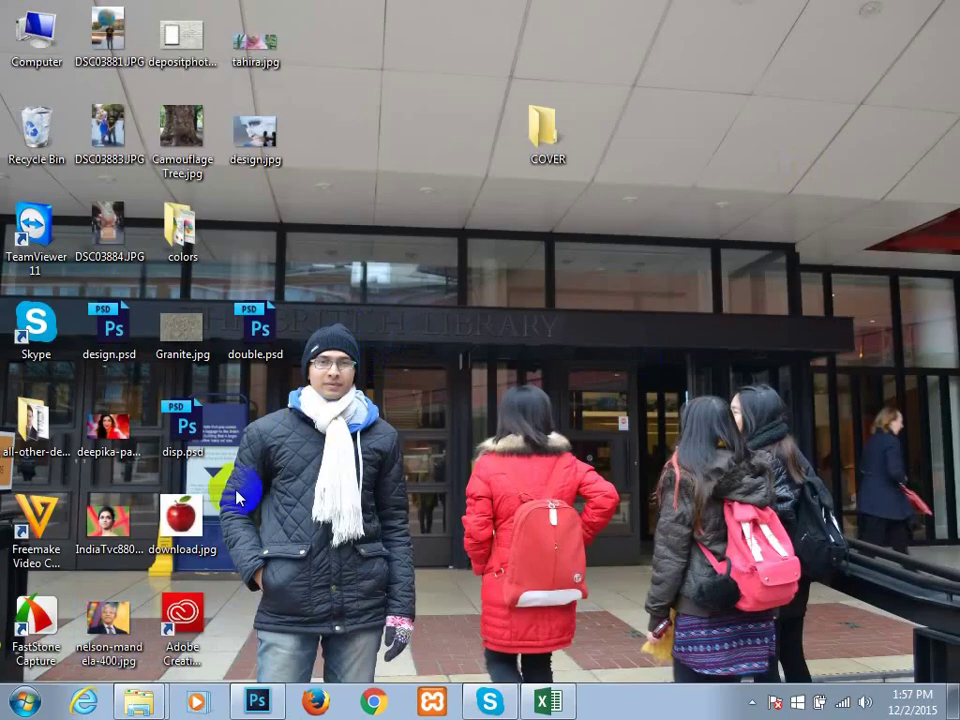
click(103, 128)
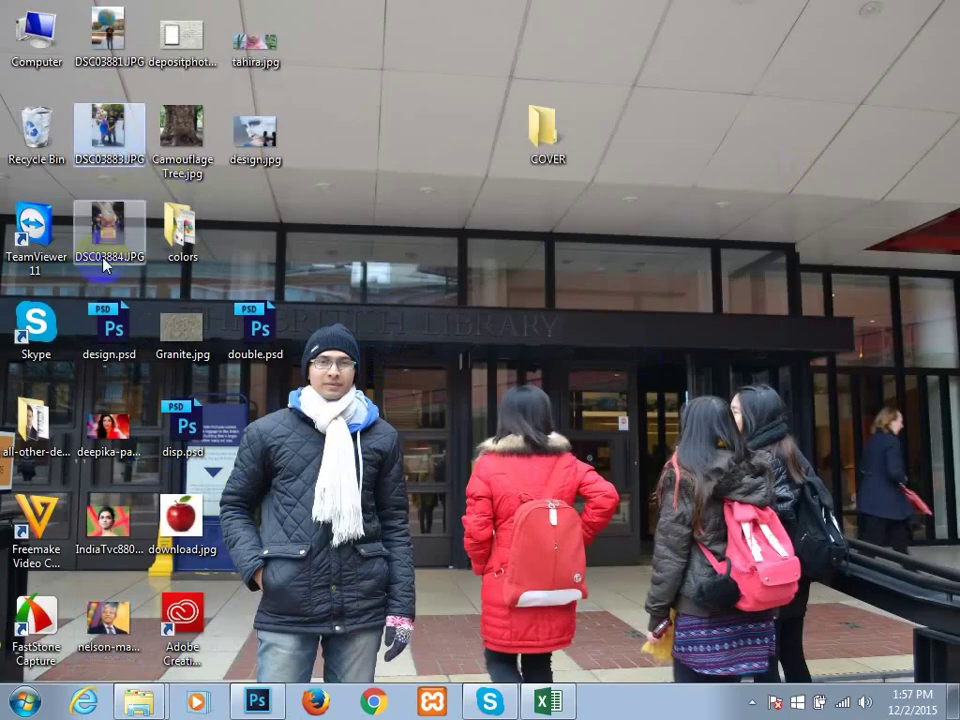
click(99, 136)
drag(107, 138, 913, 592)
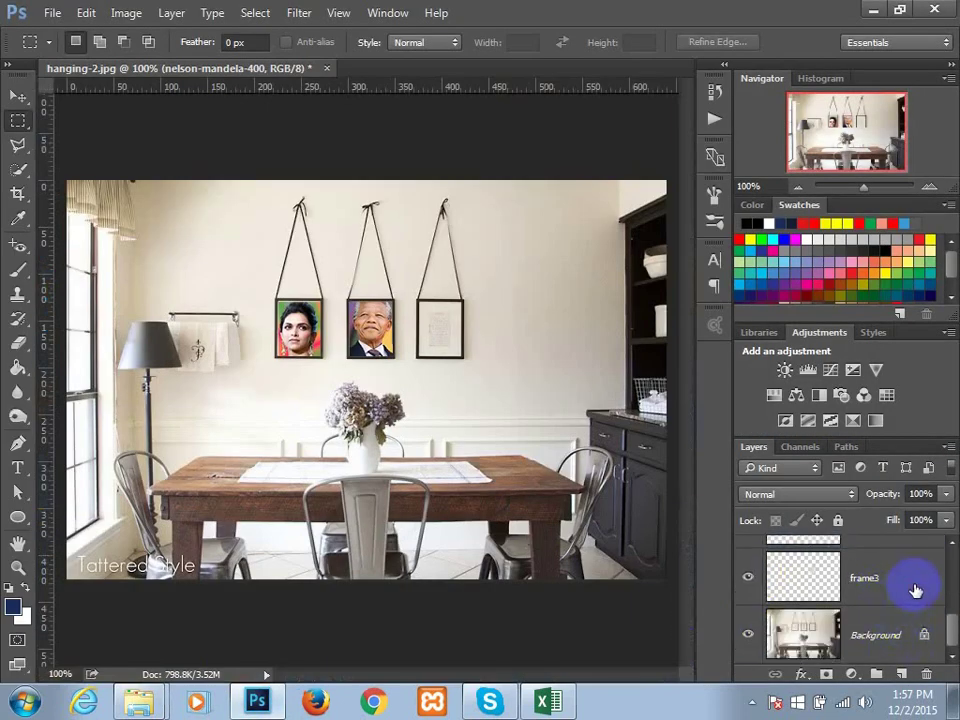
click(915, 590)
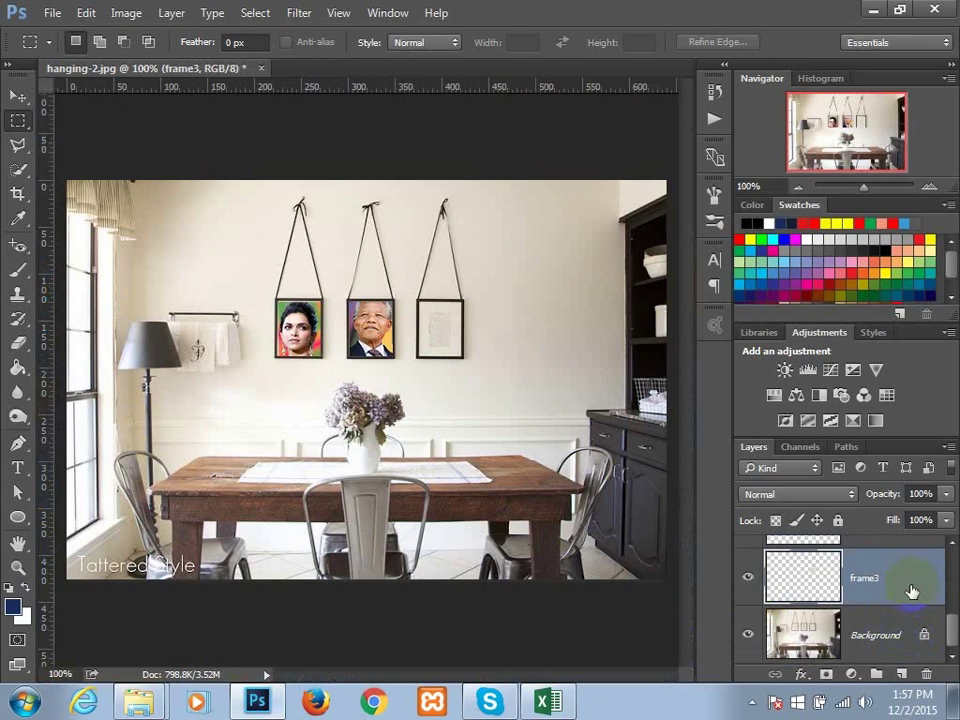
click(873, 10)
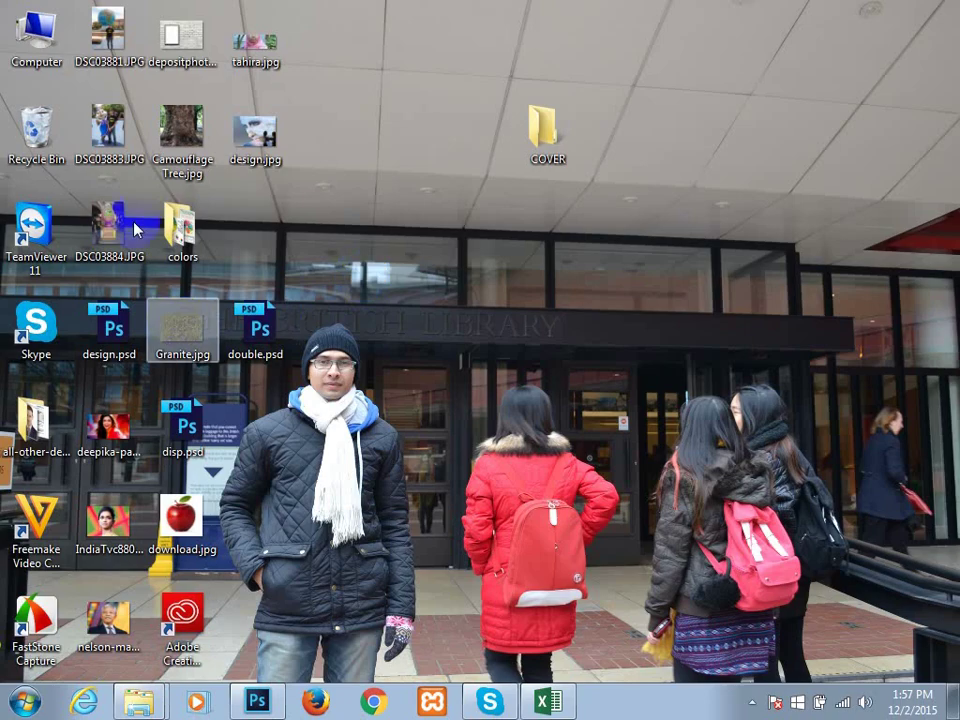
click(260, 700)
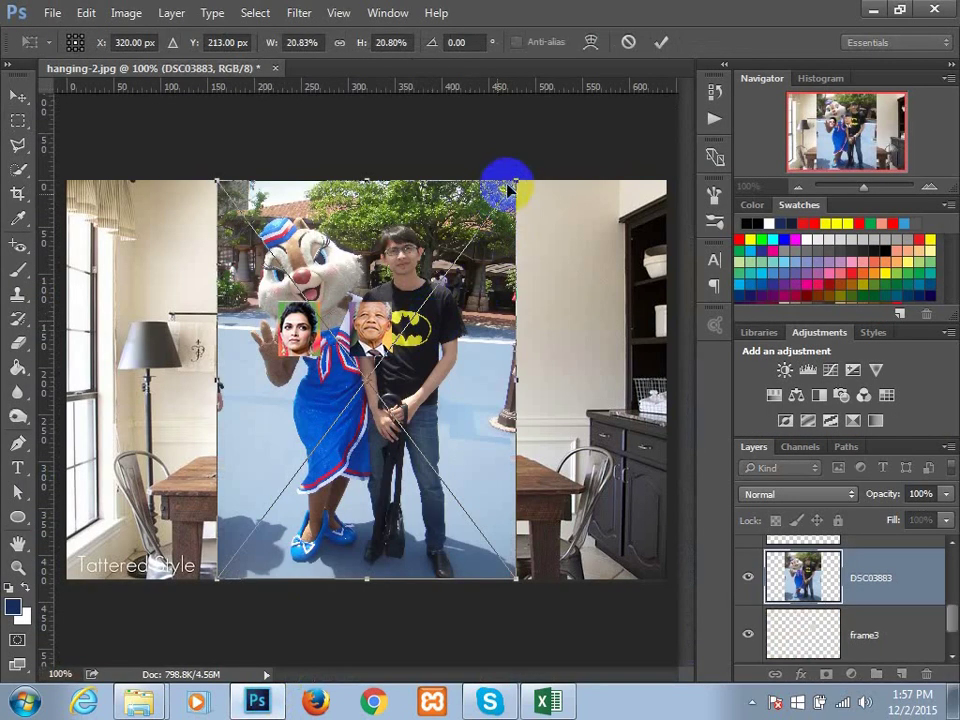
Shrink the placed photo to about 5.2% over the third frame, apply the transform, and clip it to the frame3 layer.
drag(517, 174, 458, 333)
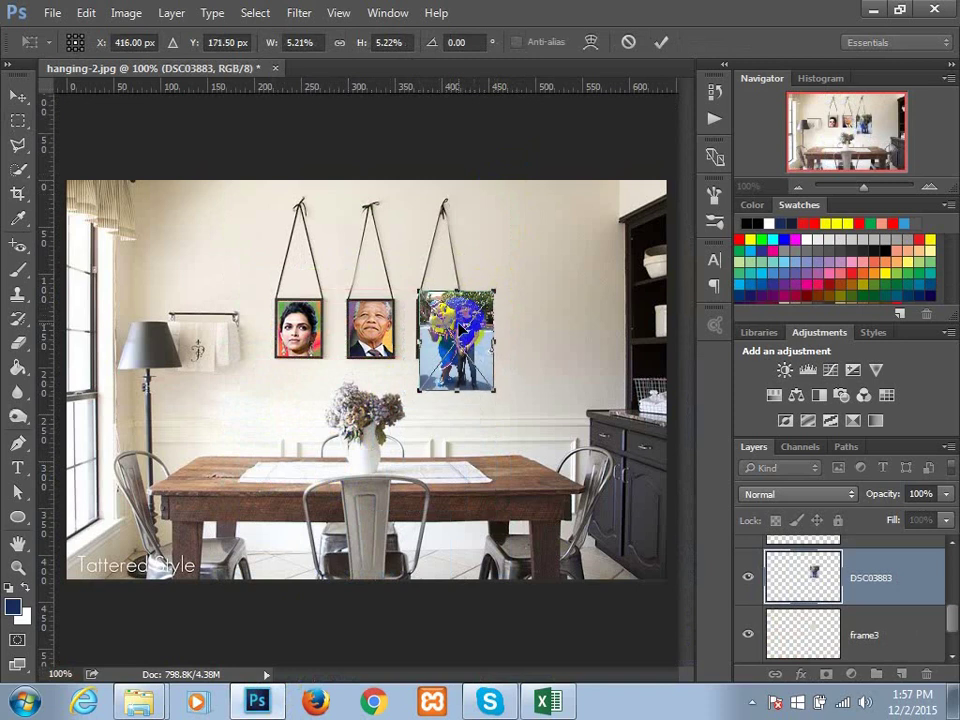
key(Return)
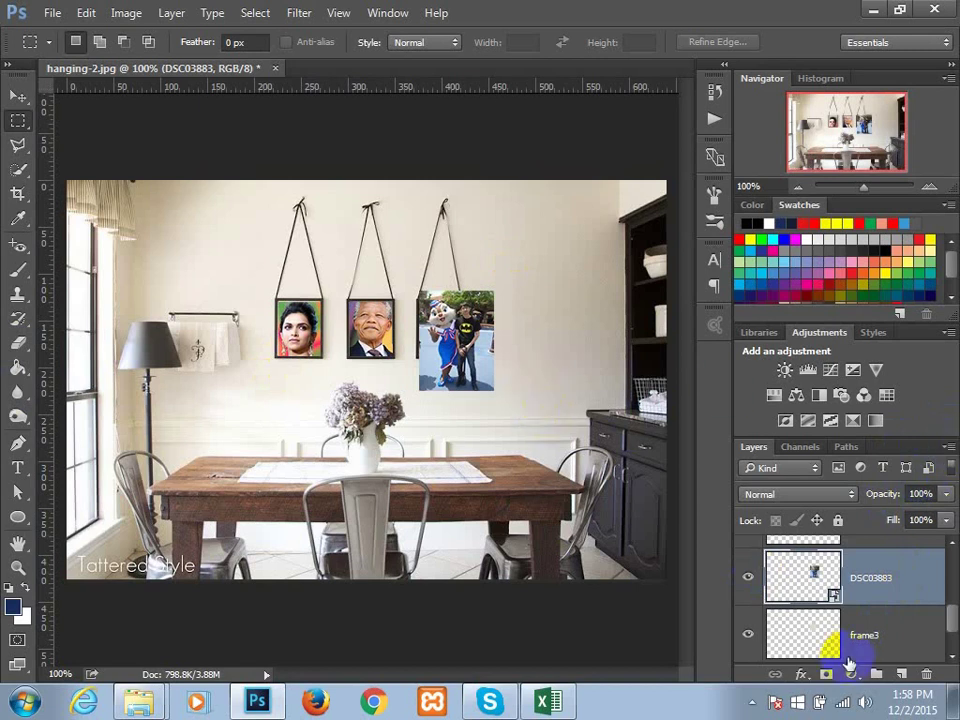
right_click(914, 582)
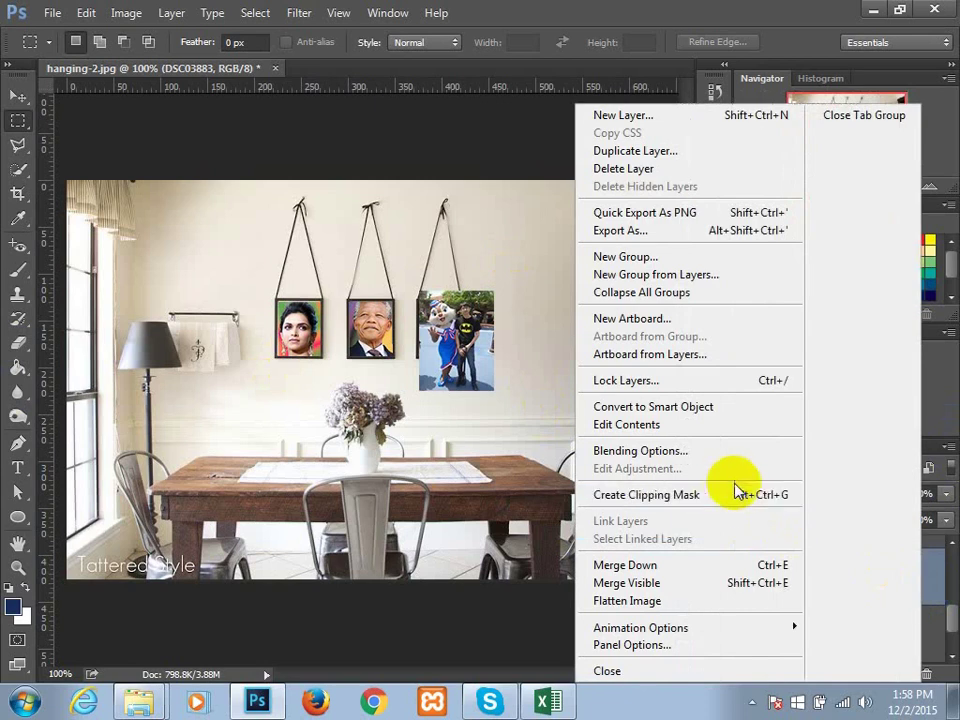
click(742, 495)
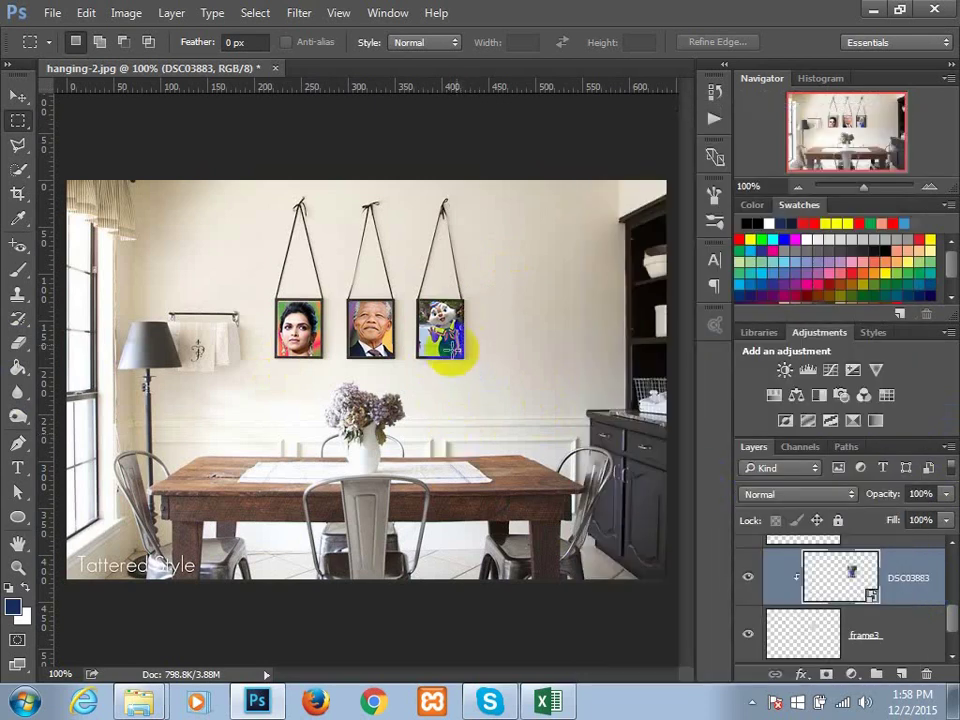
Move the clipped photo slightly down so the mascot's head sits inside the third frame.
click(17, 95)
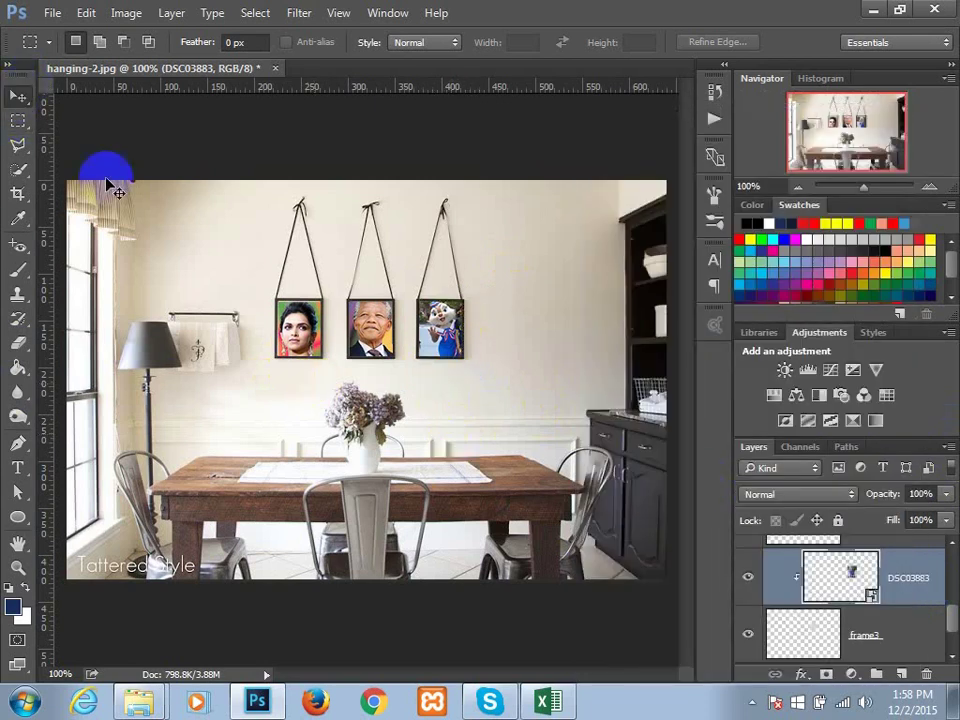
mouse_move(440, 333)
mouse_down()
mouse_move(448, 322)
mouse_move(438, 336)
mouse_up()
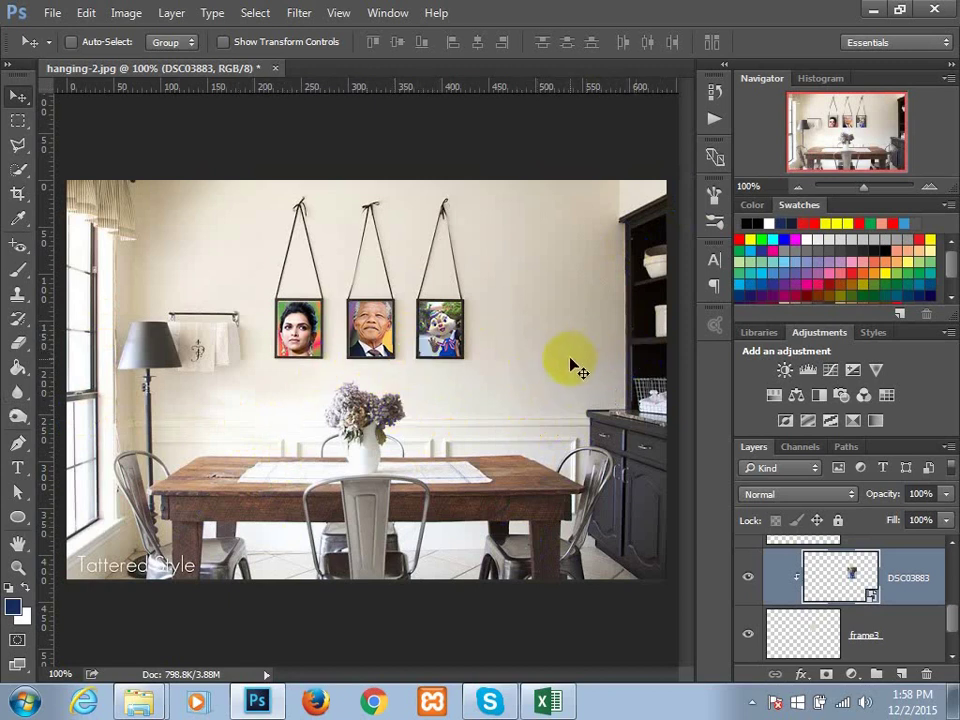
click(459, 621)
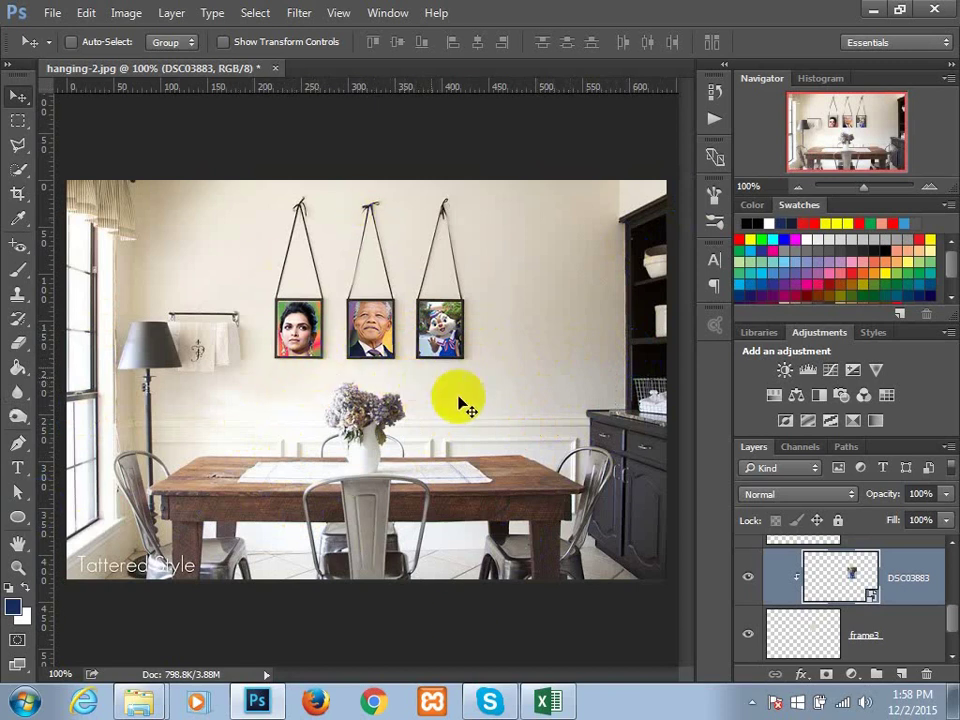
mouse_move(285, 295)
mouse_down()
mouse_move(210, 189)
mouse_move(268, 193)
mouse_move(314, 179)
mouse_move(68, 200)
mouse_move(18, 190)
mouse_up()
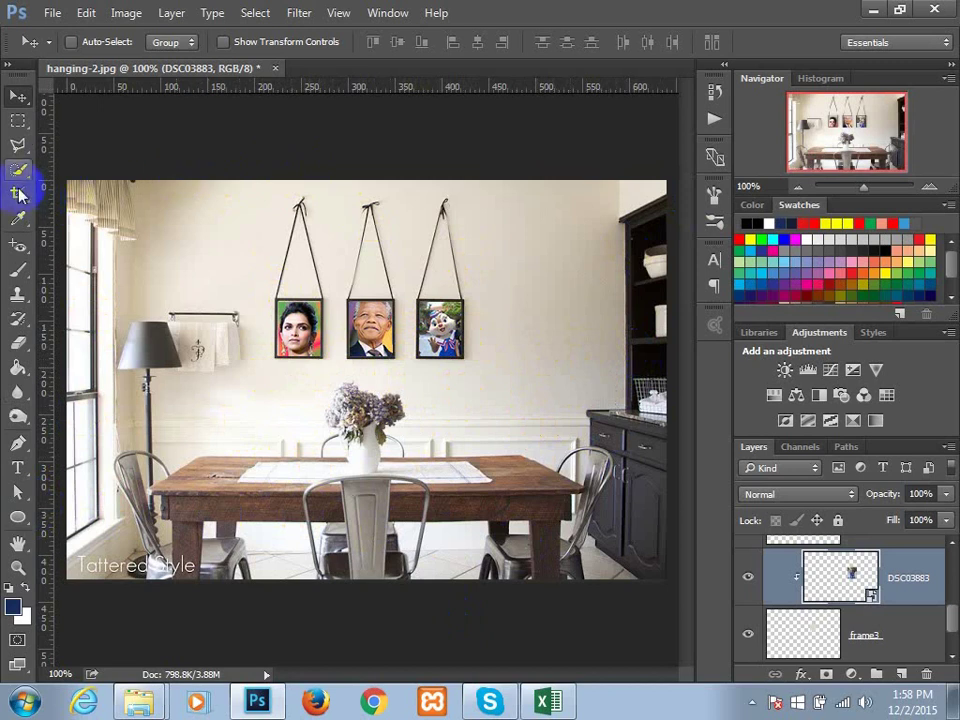
Start a crop of the whole image with the aspect ratio set to 851 by 315.
click(18, 194)
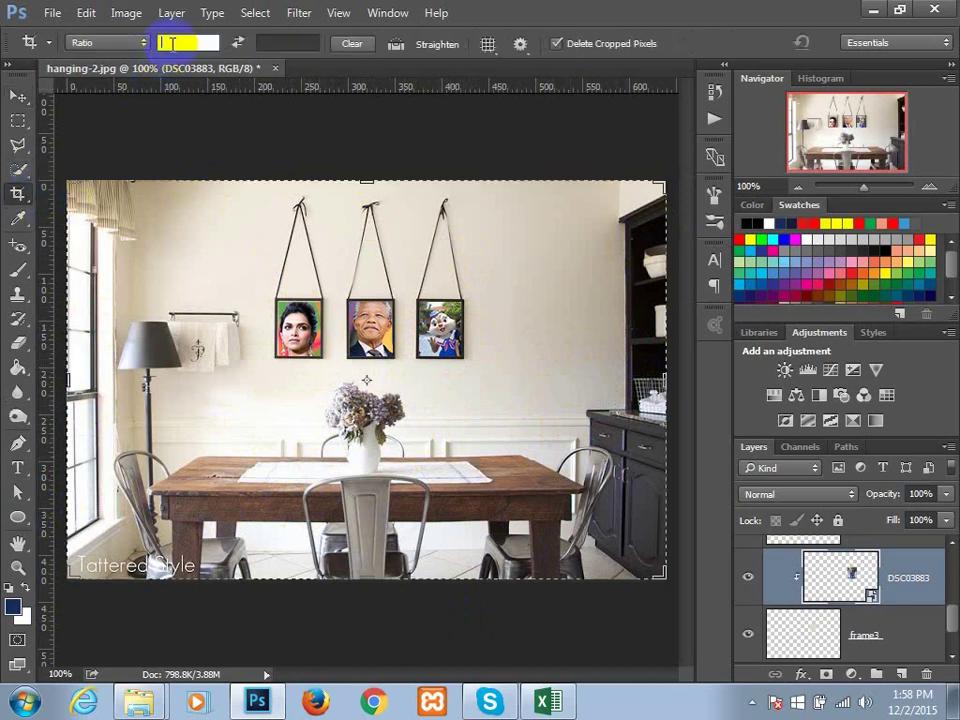
text(8)
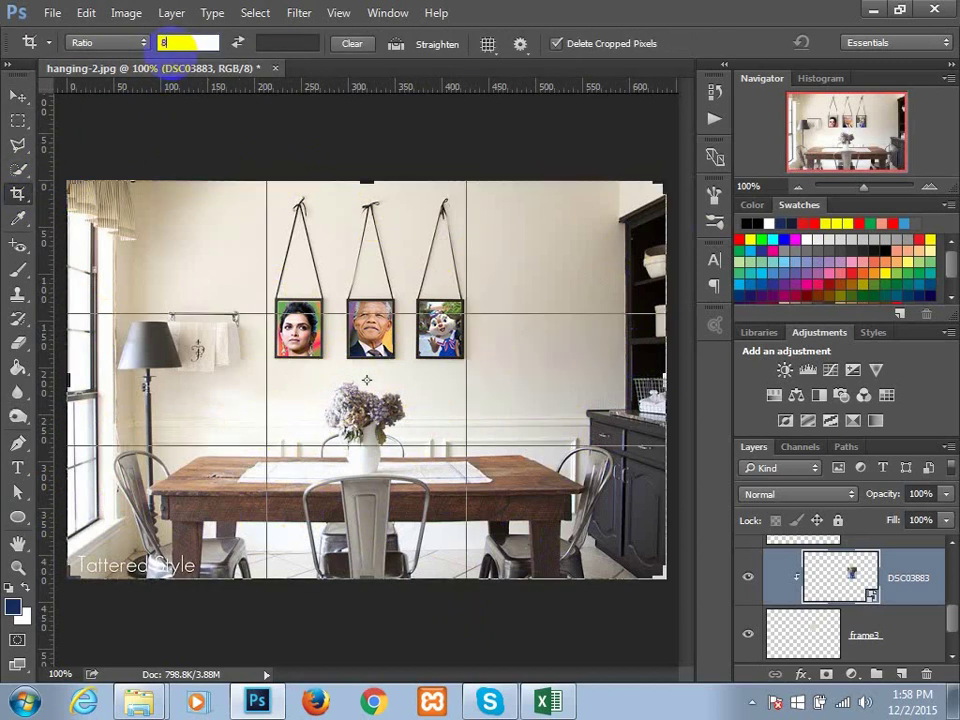
text(51)
key(Tab)
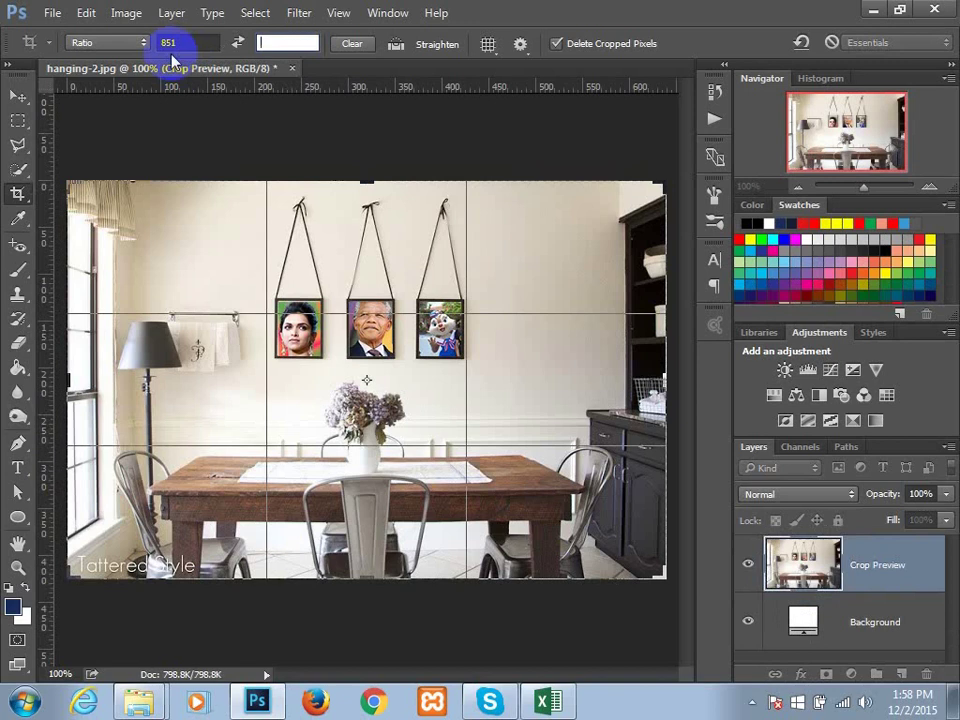
text(315)
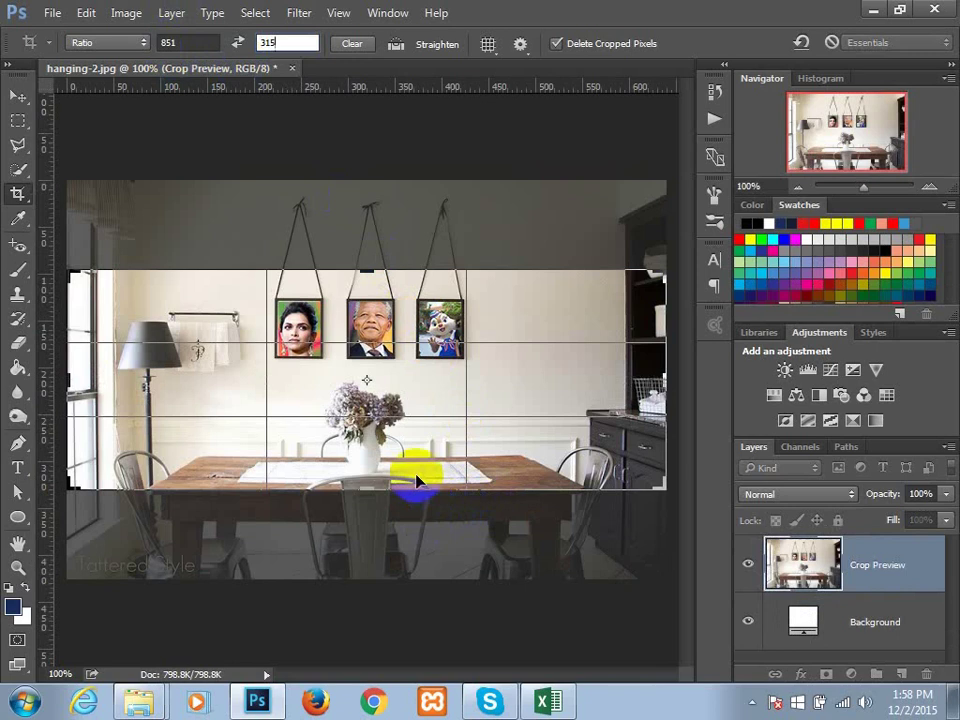
Shift the image vertically within the crop area to keep the three frames and the flower vase, and apply the crop.
drag(338, 298, 334, 328)
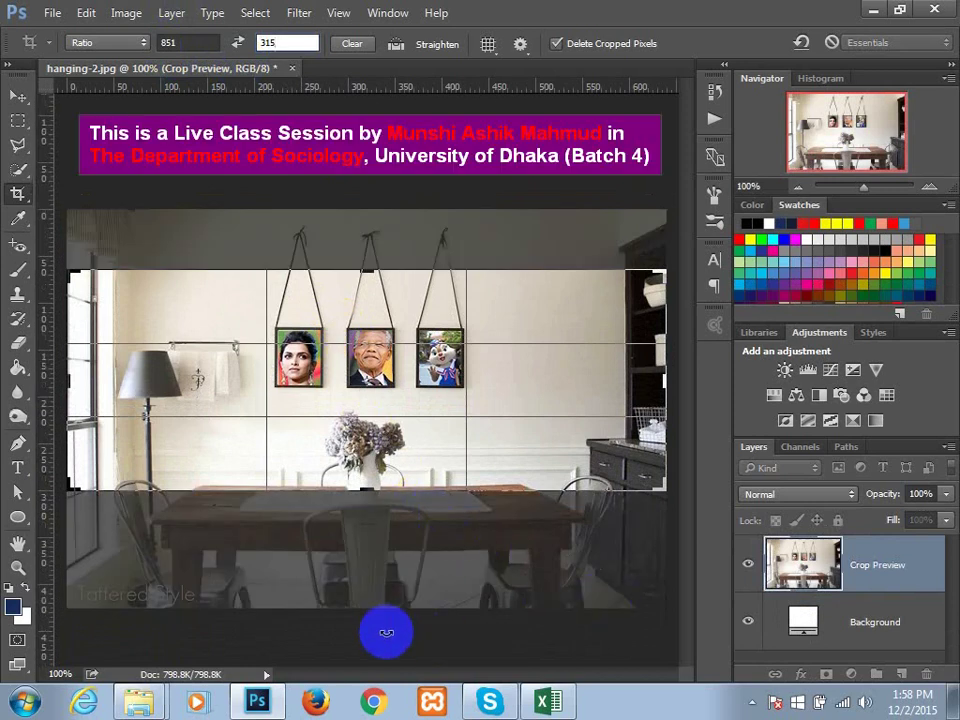
drag(343, 392, 366, 380)
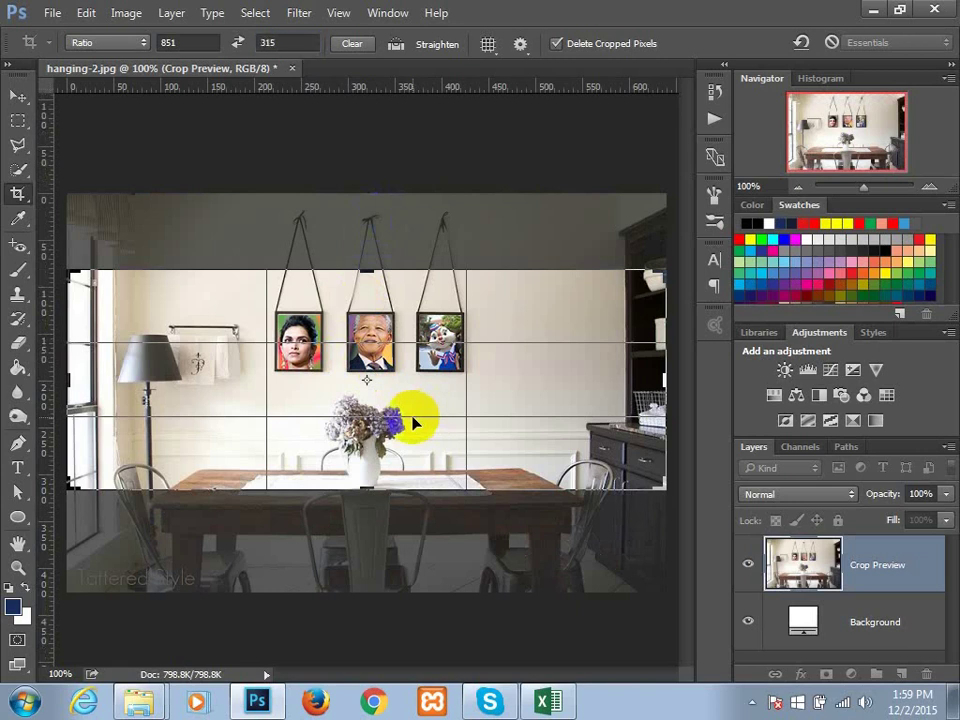
mouse_move(413, 419)
mouse_down()
mouse_move(405, 420)
mouse_move(413, 410)
mouse_up()
click(439, 616)
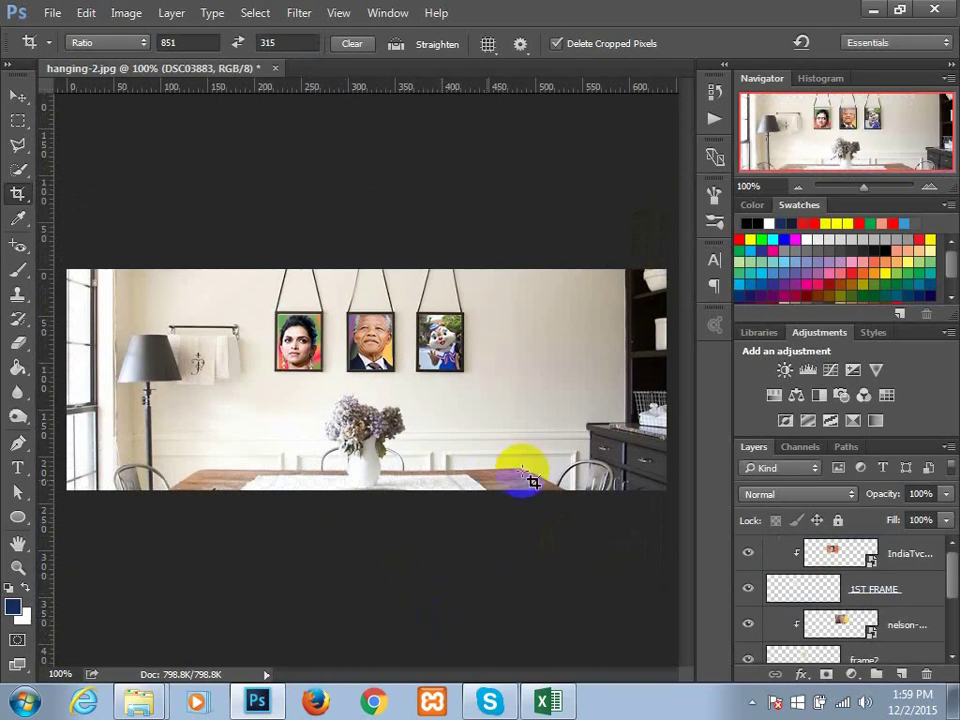
click(330, 551)
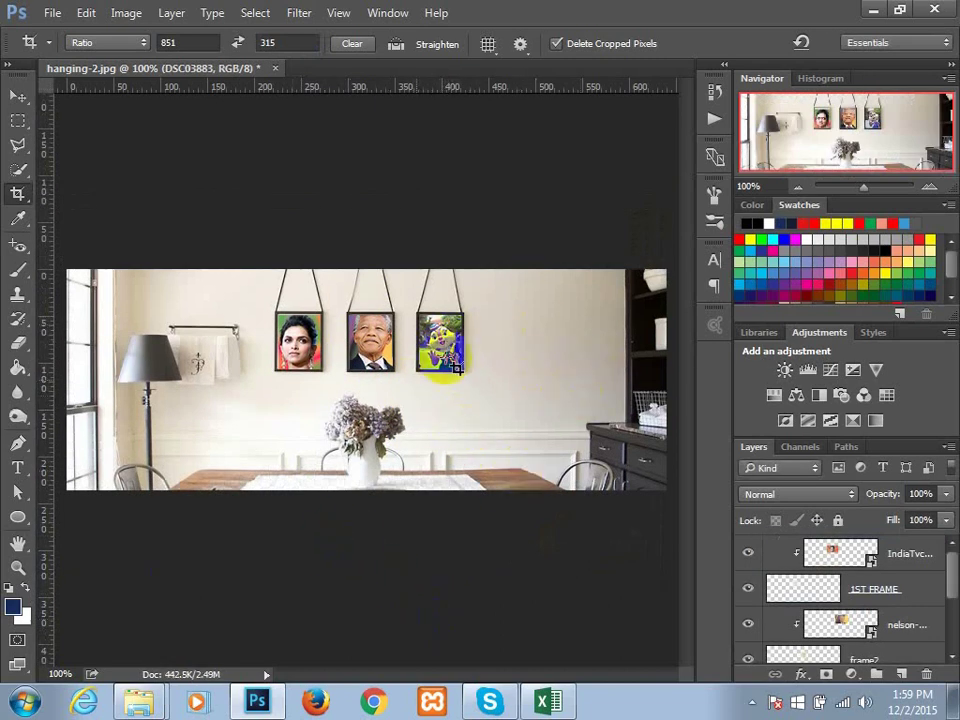
click(846, 332)
click(380, 358)
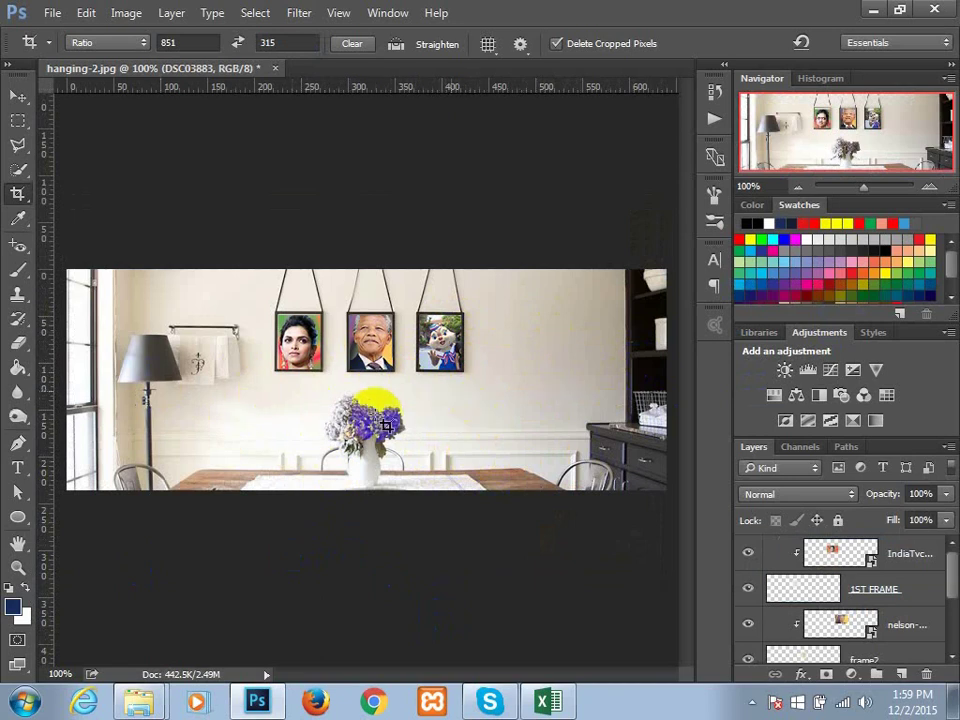
click(437, 356)
click(148, 352)
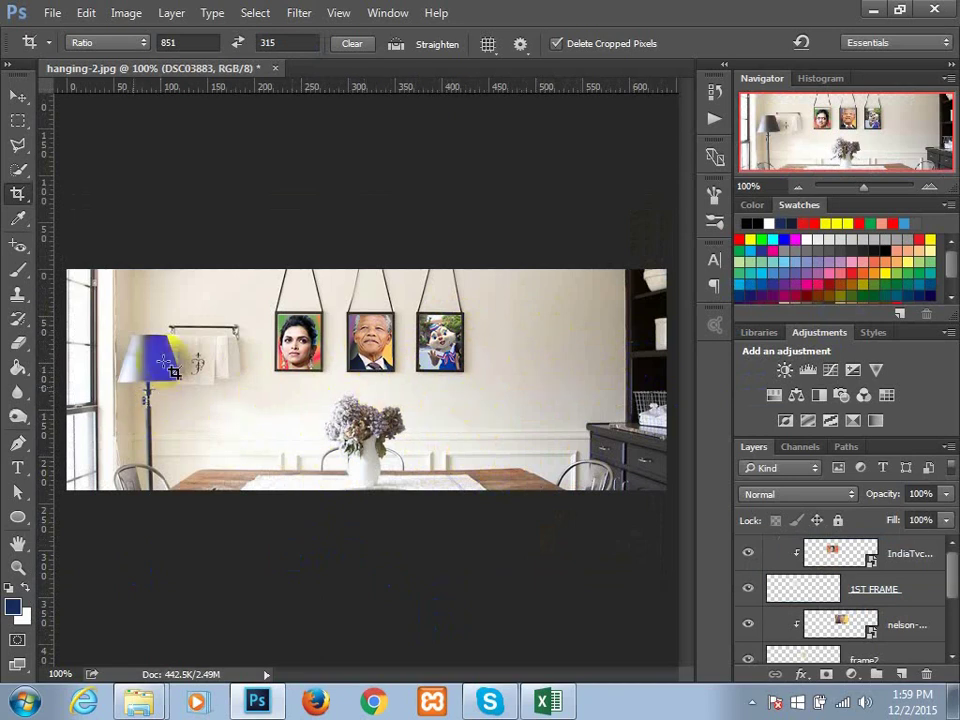
click(182, 154)
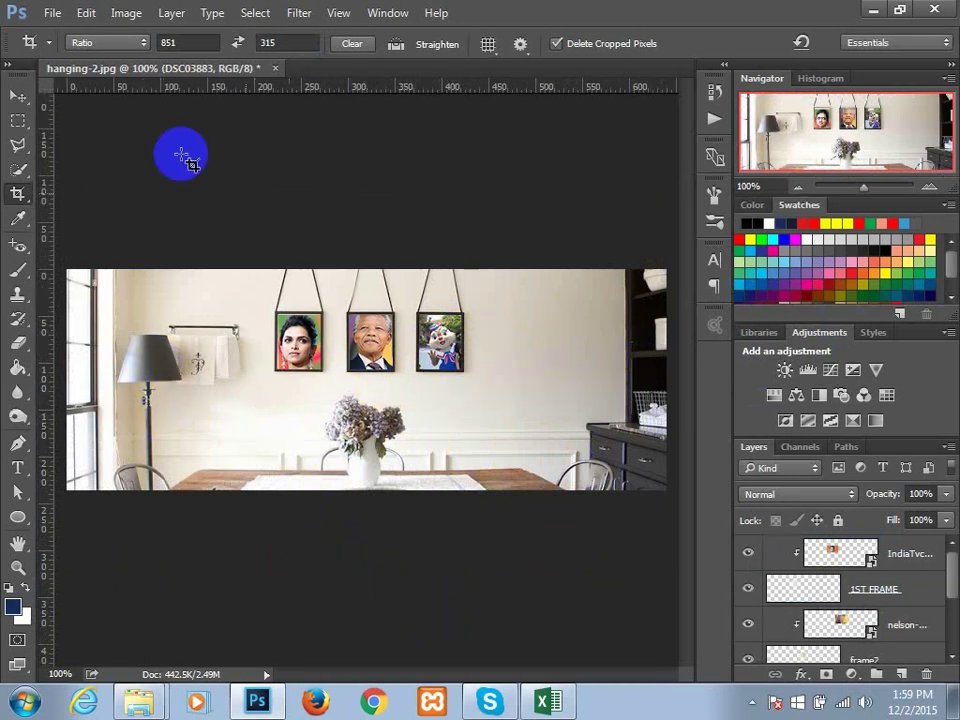
Save a JPEG copy of the cropped image as hanging-2.jpg on the desktop at quality 12 (Maximum).
click(50, 14)
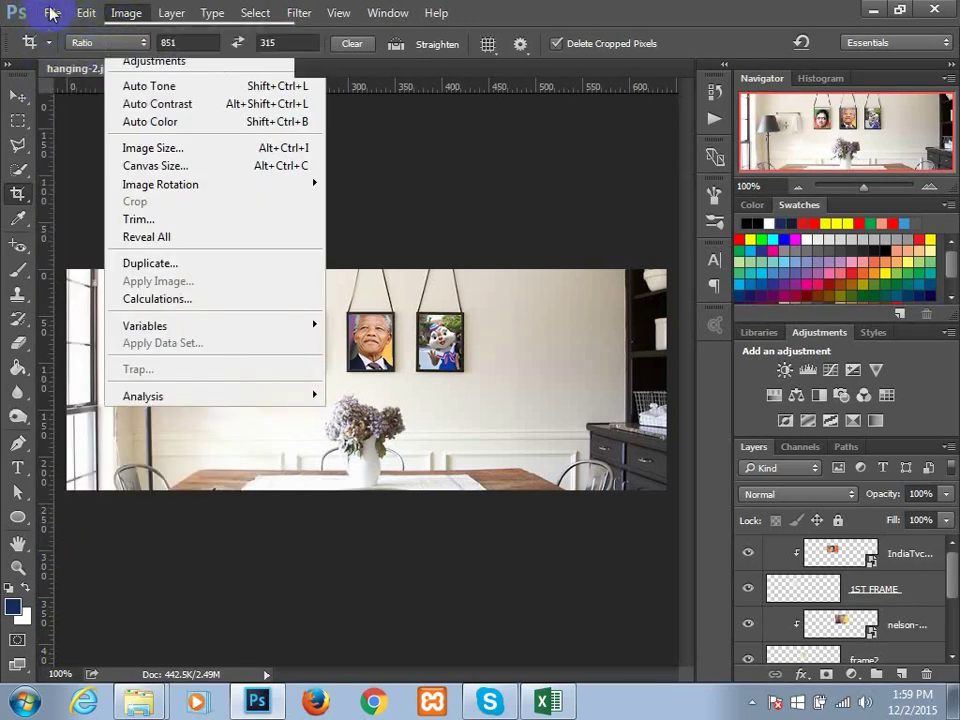
click(50, 13)
click(50, 13)
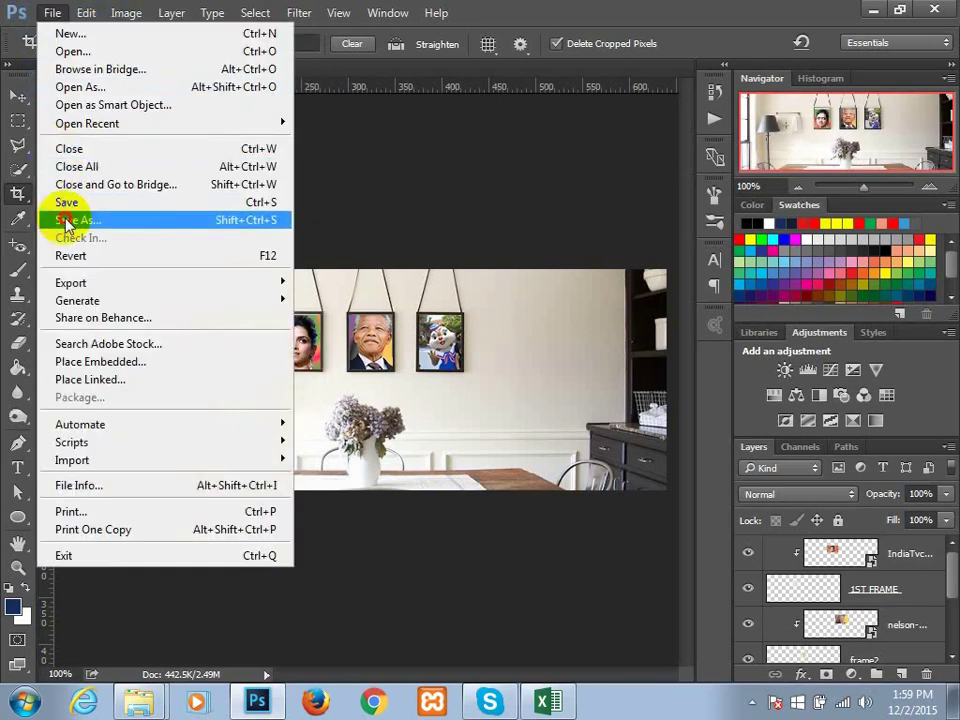
click(65, 220)
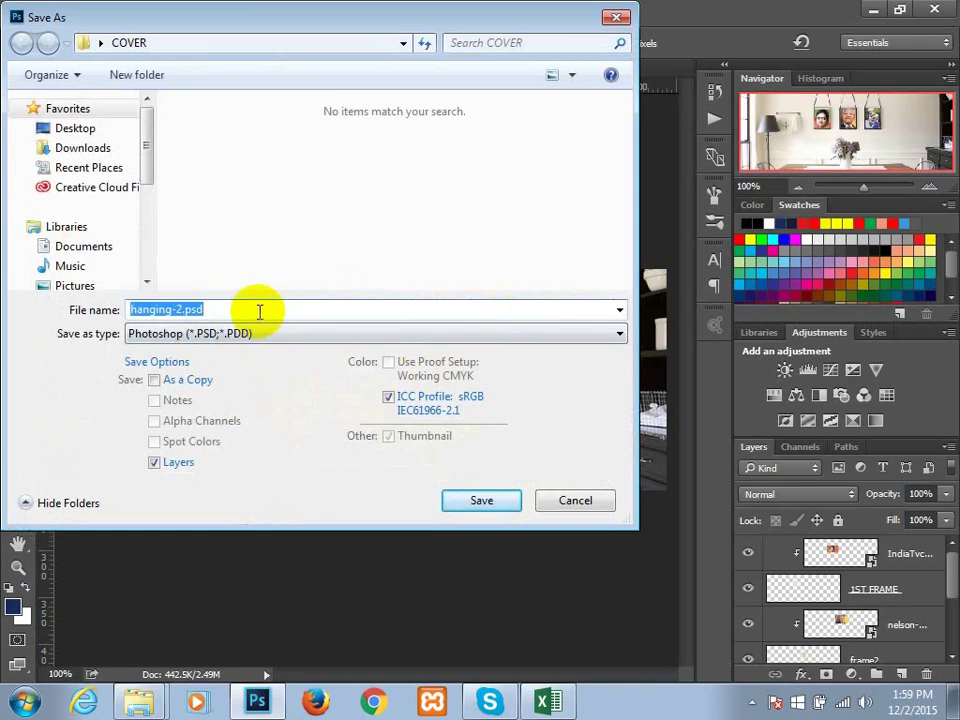
key(Tab)
key(j)
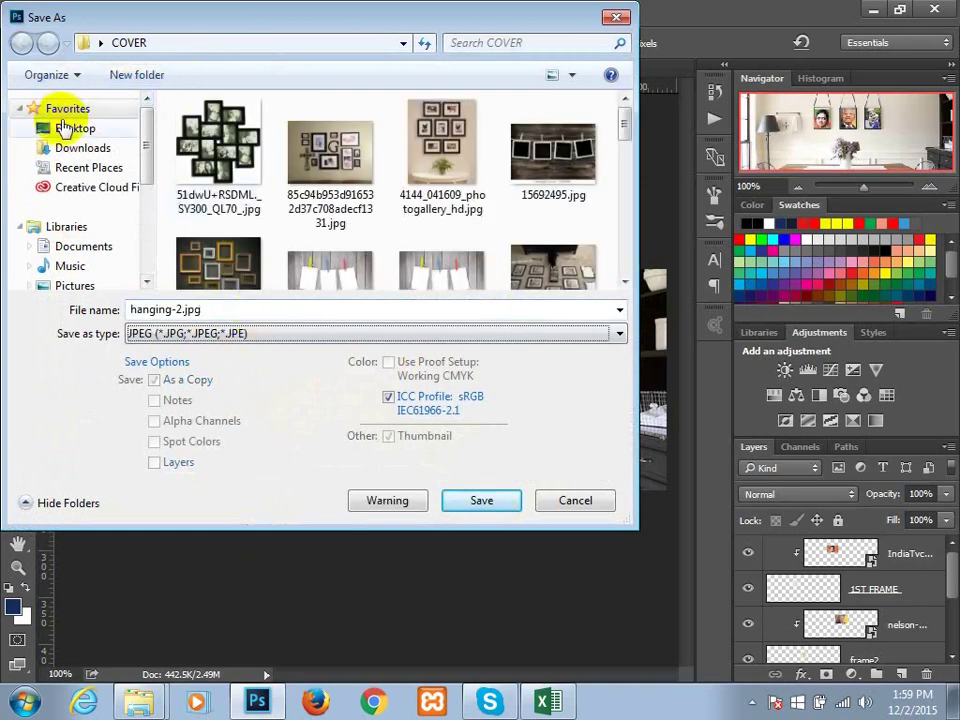
click(75, 128)
click(482, 501)
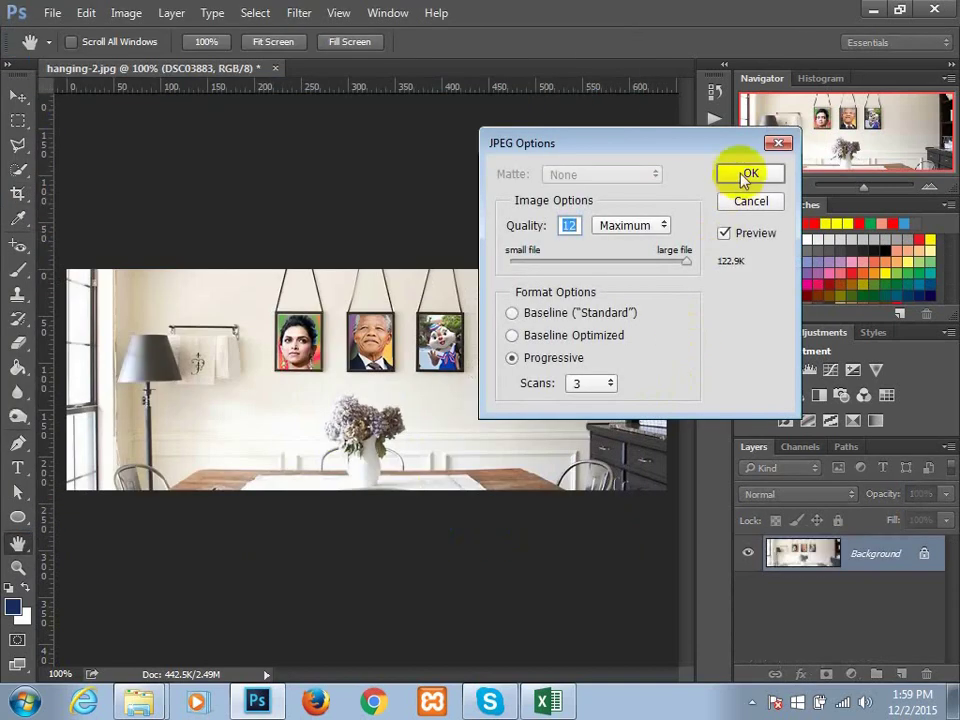
click(750, 173)
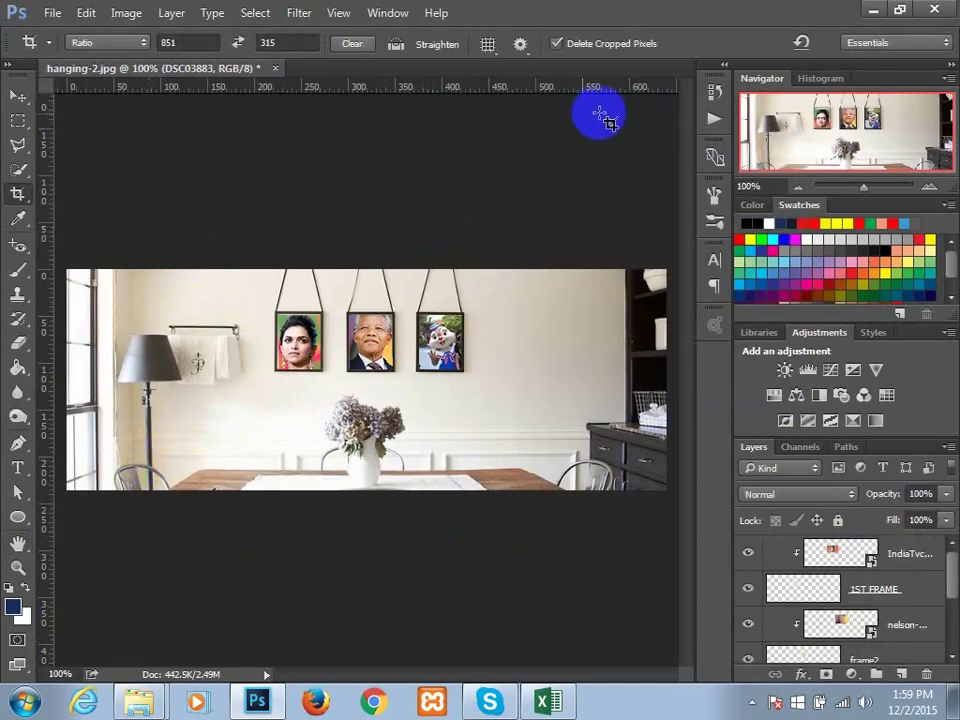
Open the saved hanging-2.jpg from the desktop in Windows Photo Viewer and examine the three framed photos up close.
click(877, 9)
click(664, 381)
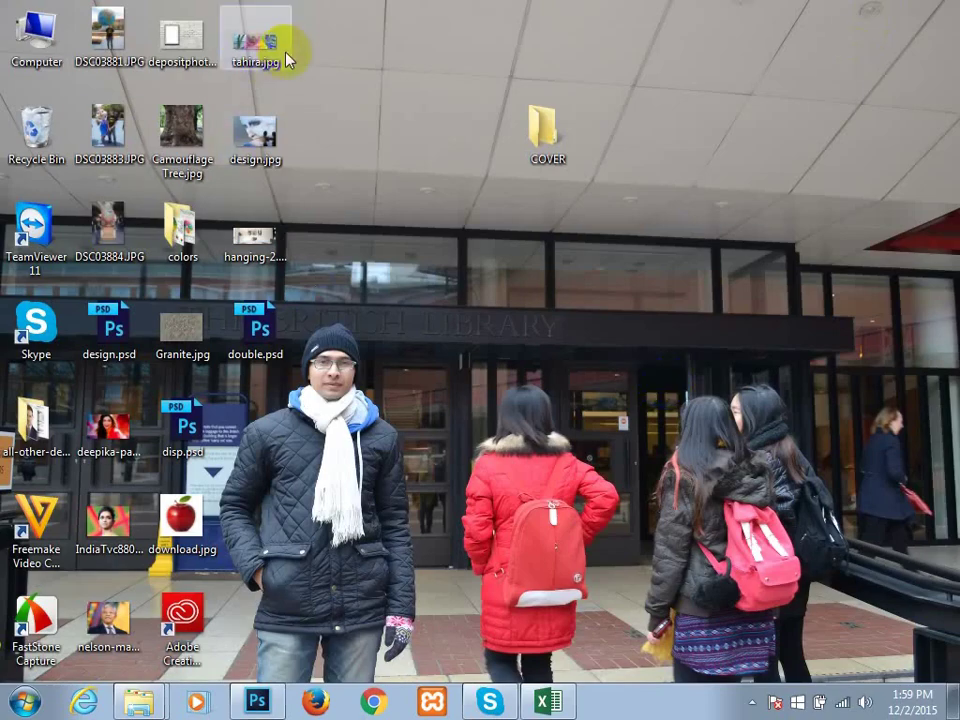
click(255, 243)
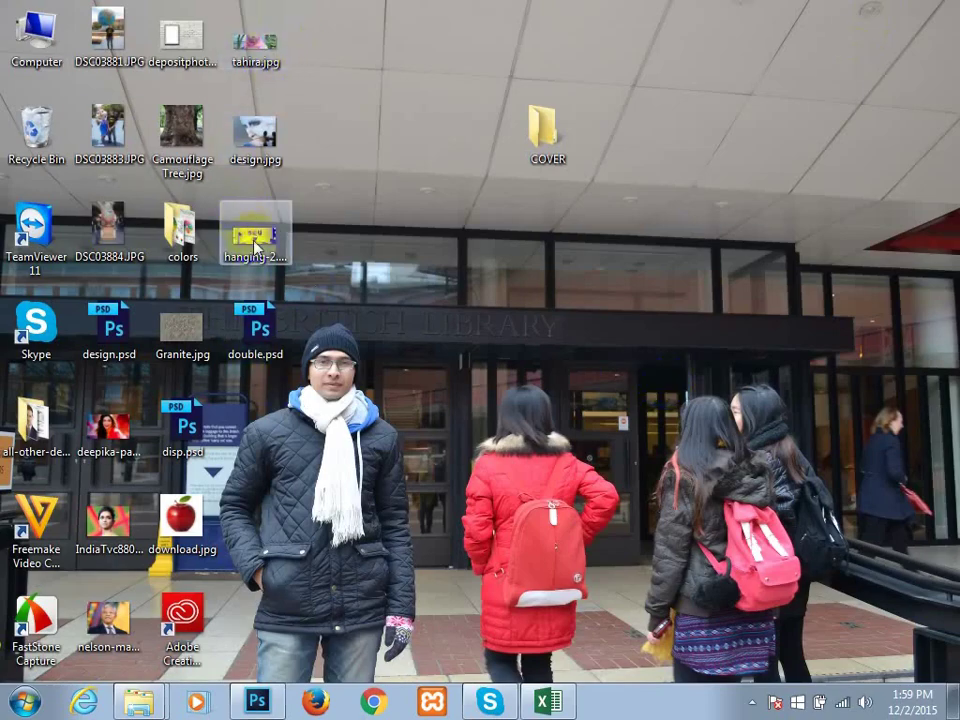
double_click(255, 243)
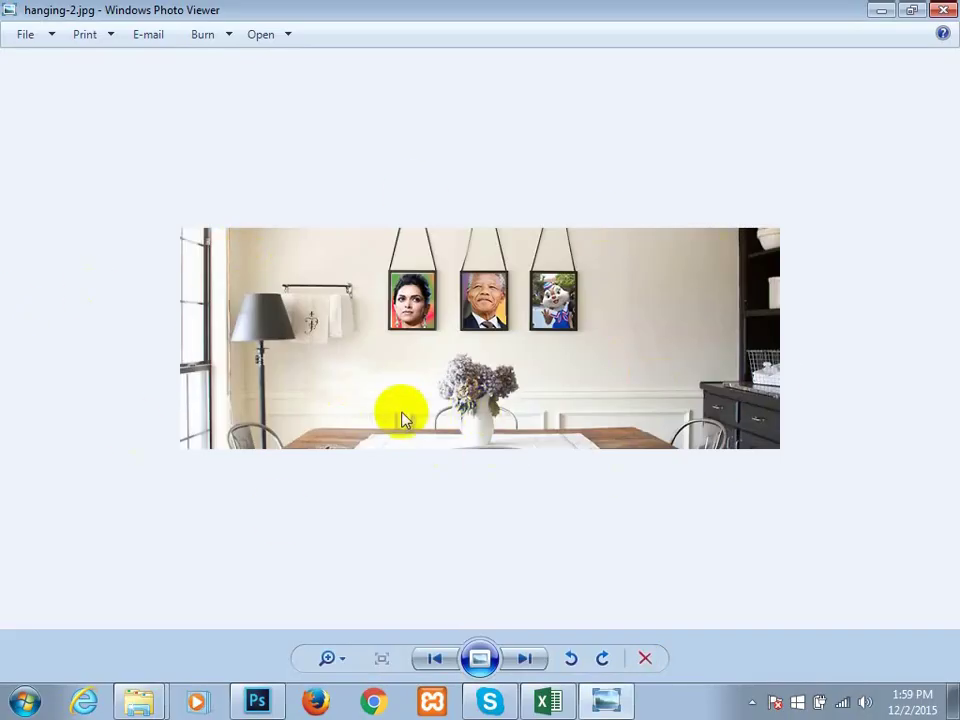
scroll(403, 420, up, 2)
scroll(398, 418, down, 2)
scroll(398, 415, up, 5)
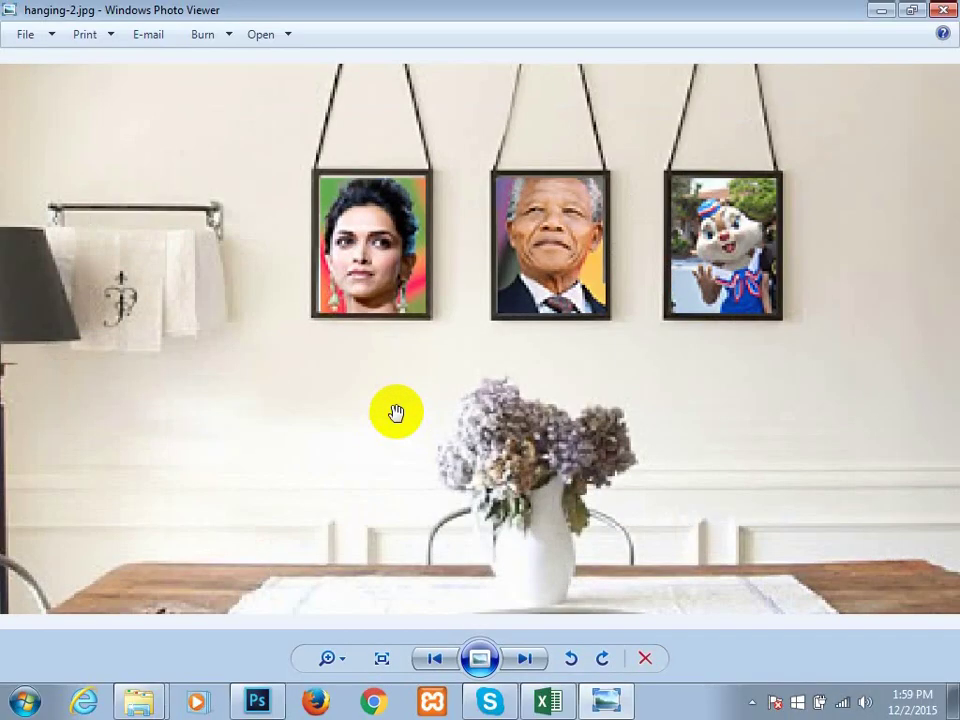
scroll(398, 415, down, 4)
scroll(396, 413, up, 2)
scroll(396, 413, up, 3)
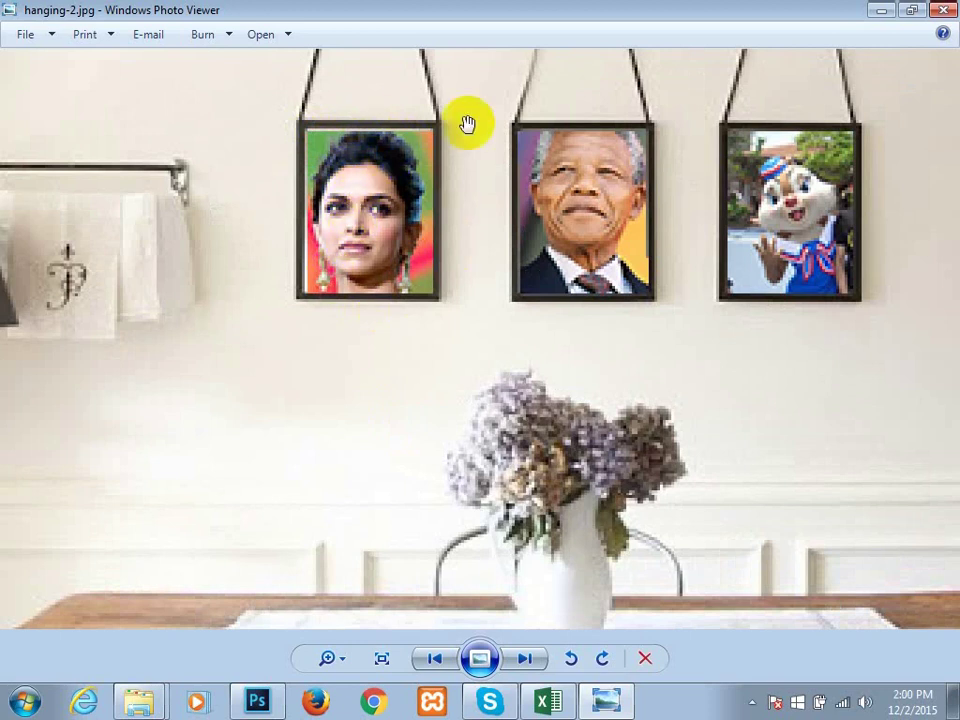
scroll(349, 214, down, 5)
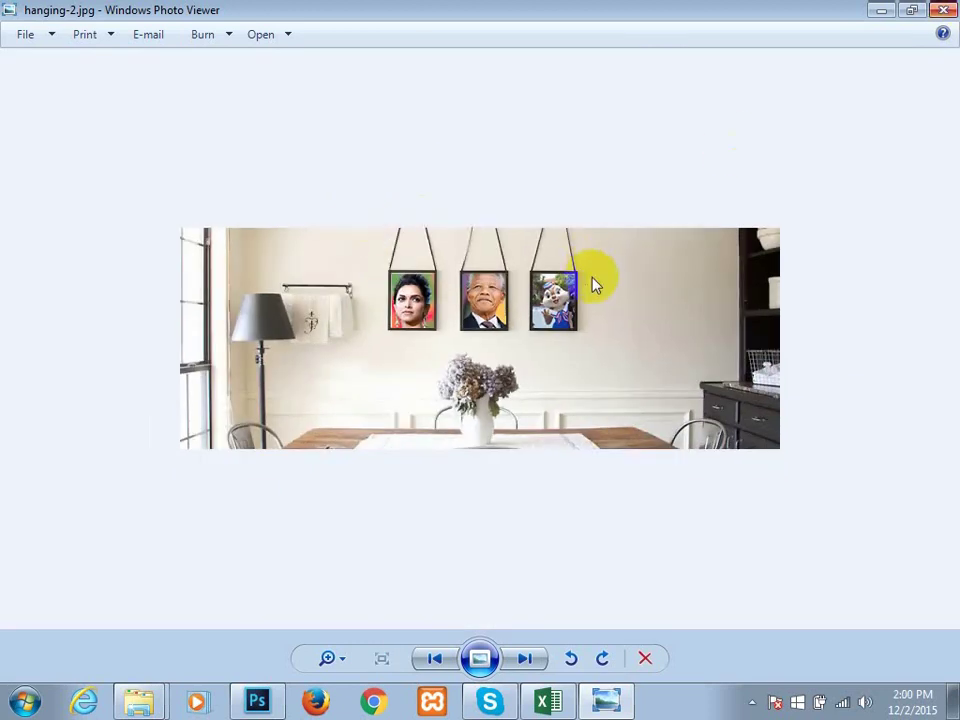